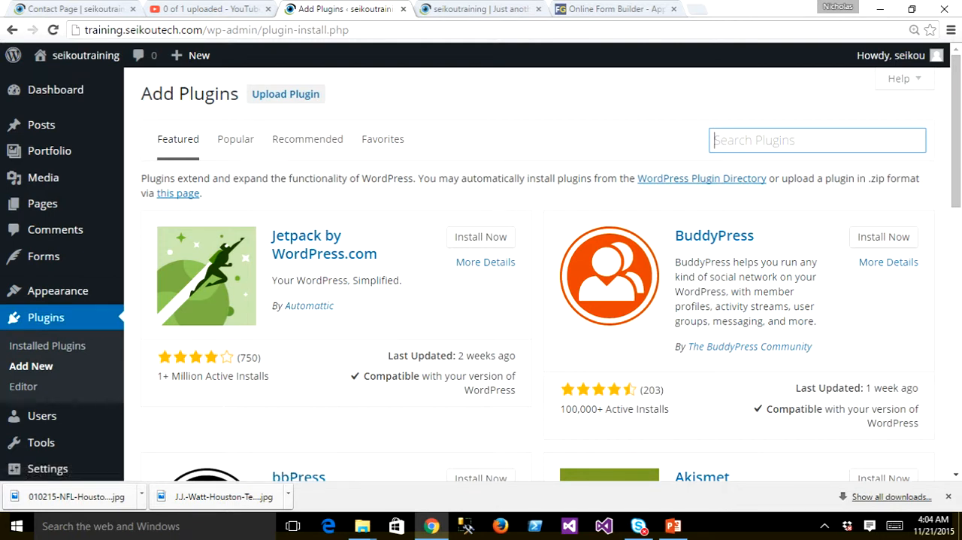
- Find the Huge-IT "Slider" plugin by searching the plugin directory for "slider", and install and activate it
left_click(797, 140)
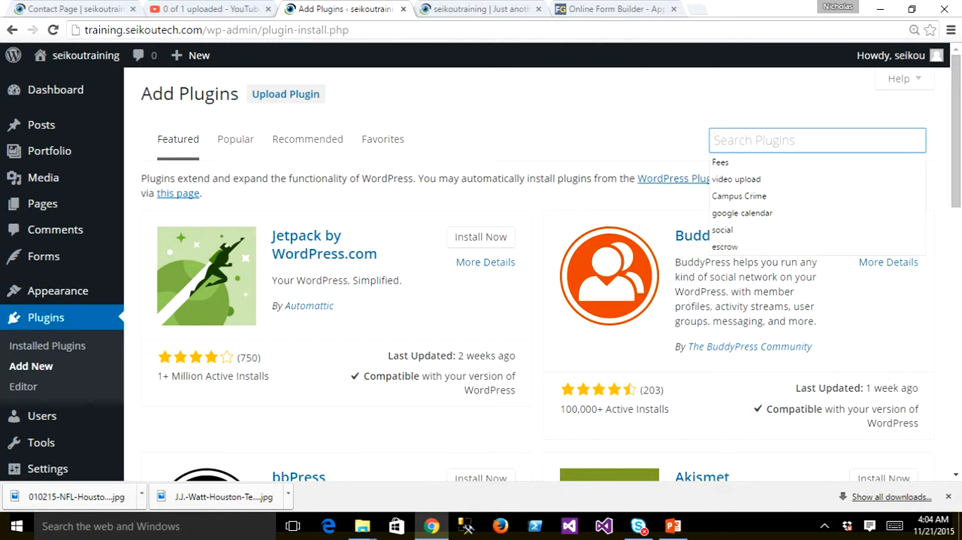
type("slider")
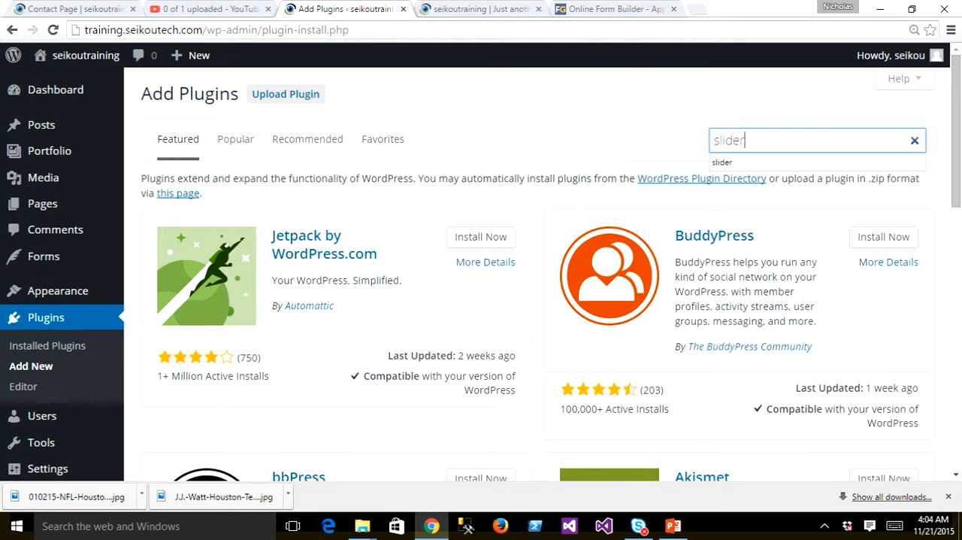
key("Return")
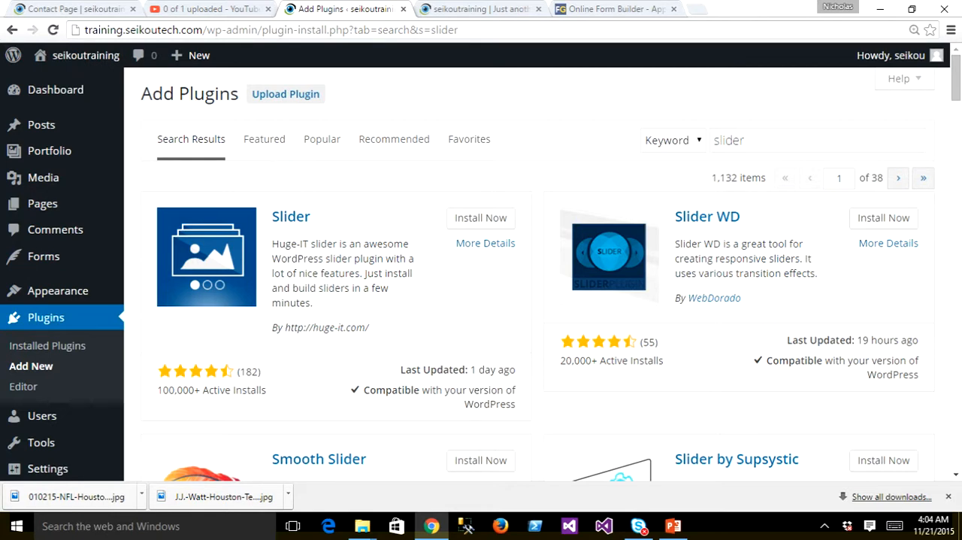
scroll(481, 271, "down", 4)
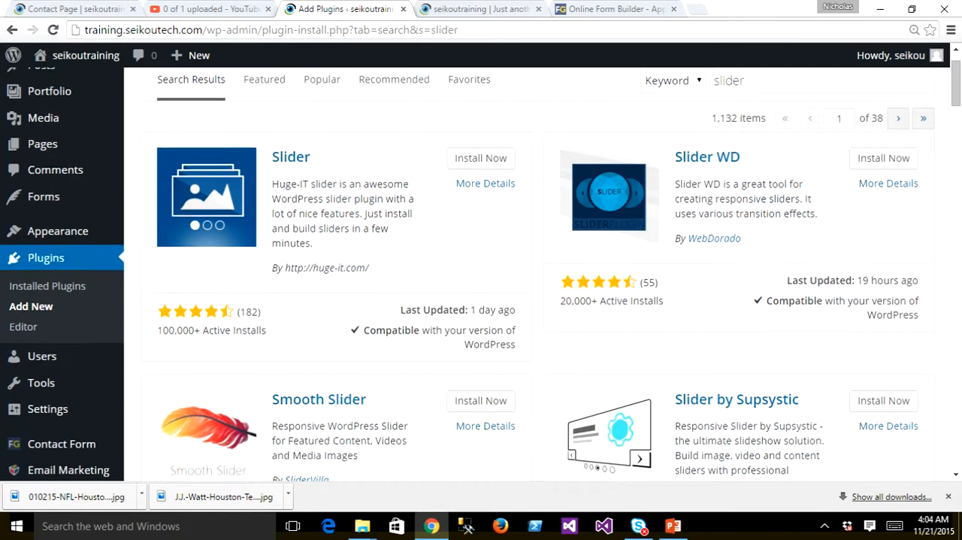
scroll(481, 270, "up", 3)
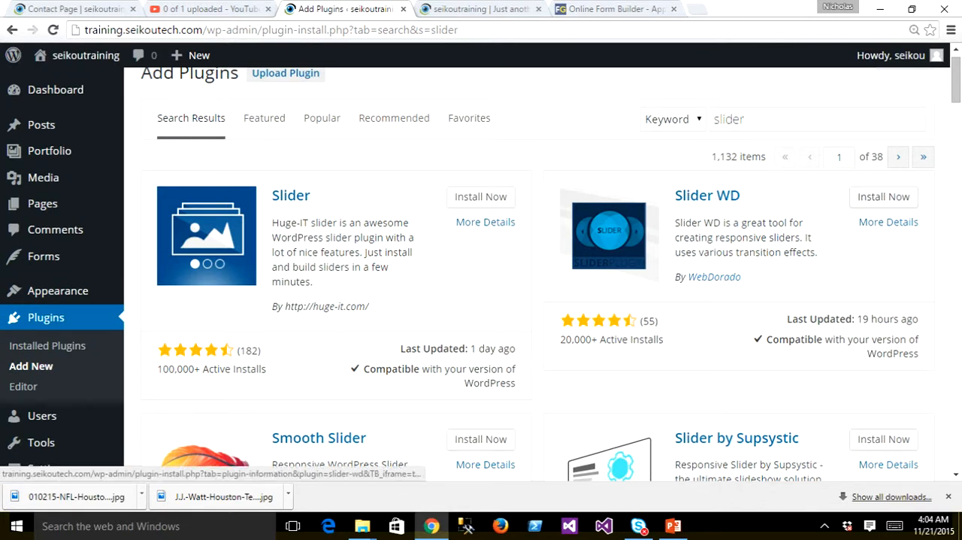
left_click(480, 197)
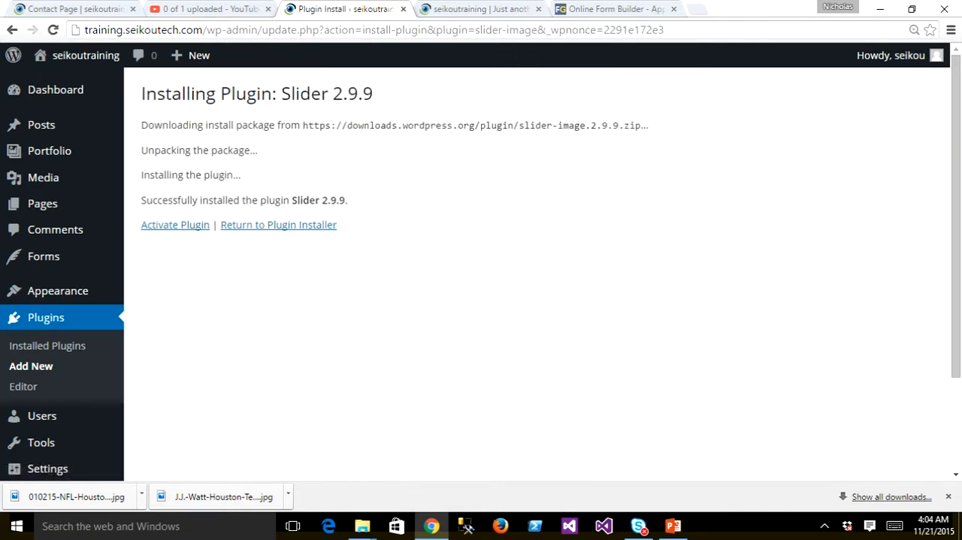
left_click(175, 225)
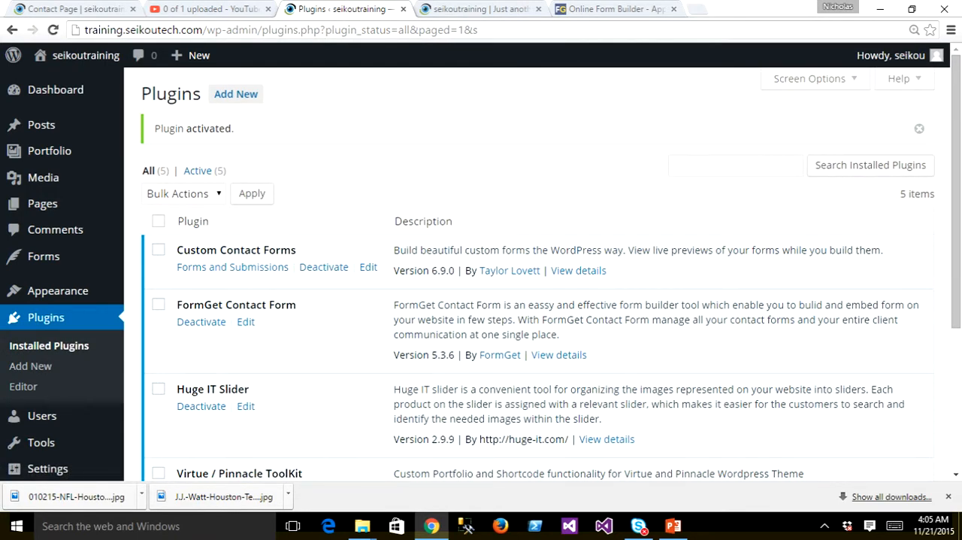
- Open "My First Slider" for editing from the Huge IT Slider plugin's list of sliders
scroll(481, 274, "down", 3)
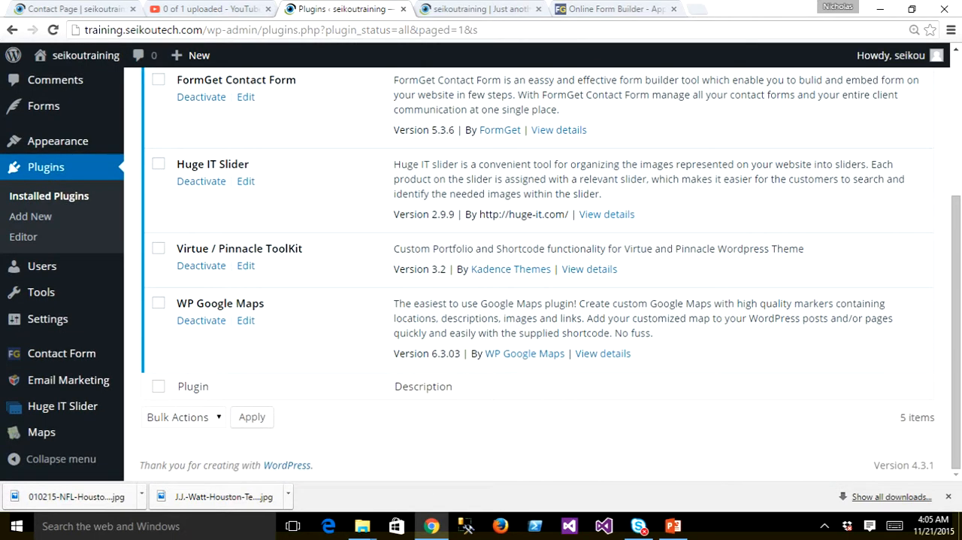
scroll(530, 273, "up", 1)
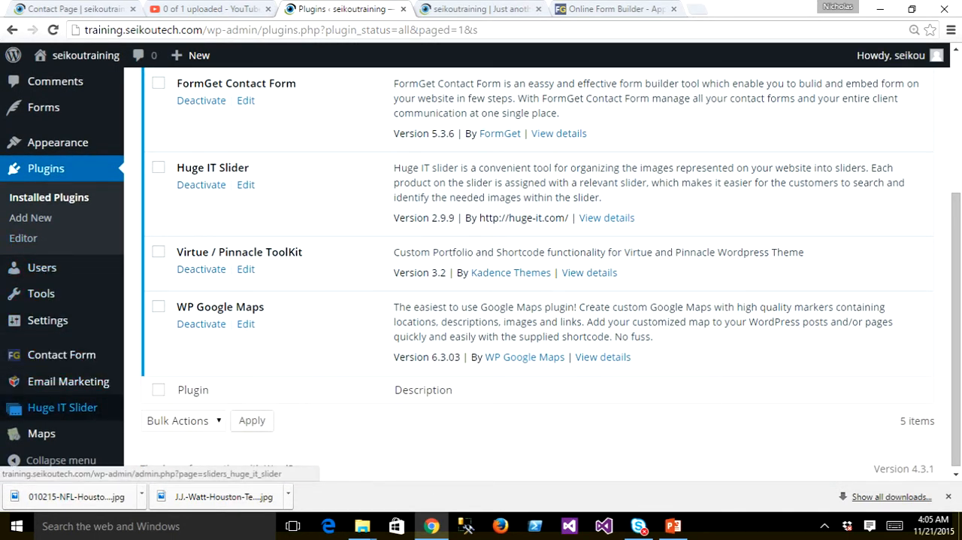
mouse_move(62, 407)
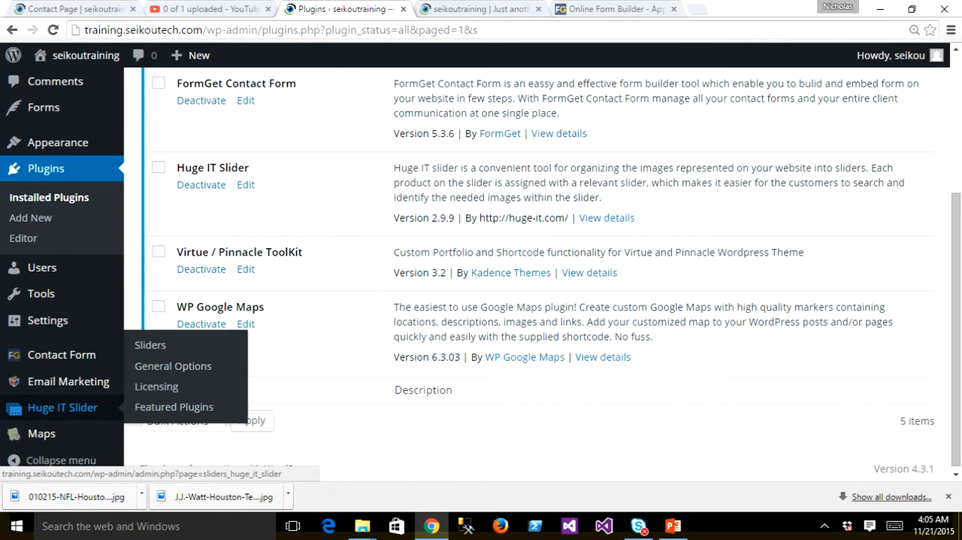
left_click(63, 406)
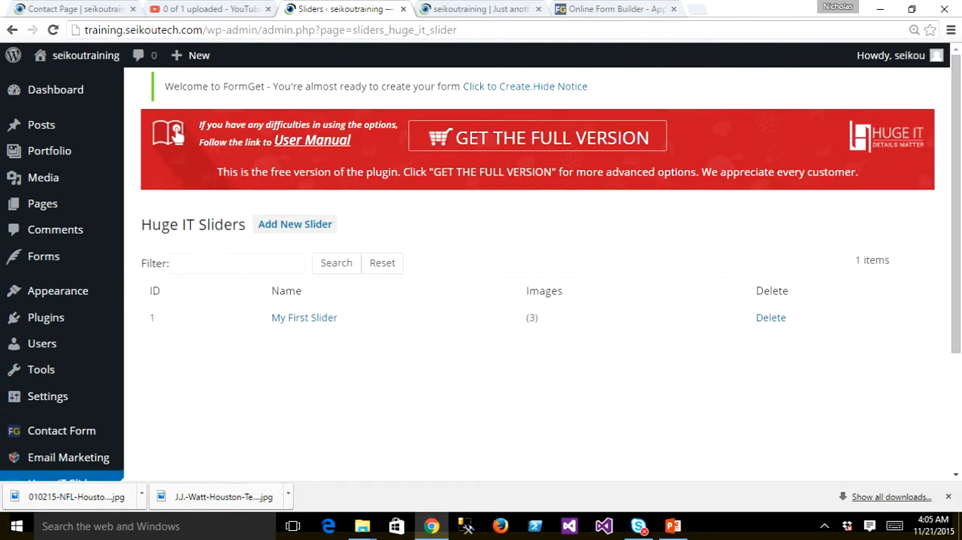
left_click(304, 317)
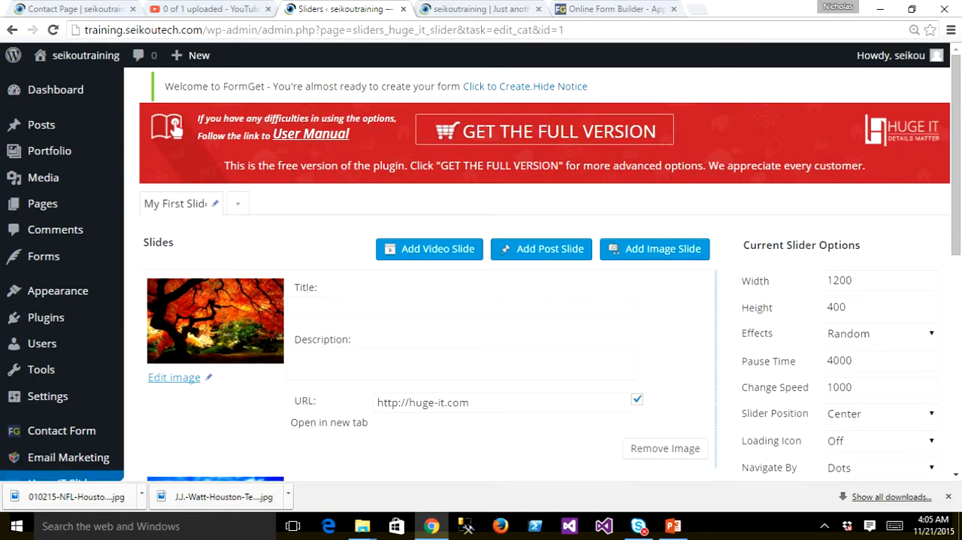
- Review the slides, the current slider options and the usage shortcodes of "My First Slider"
scroll(176, 129, "down", 3)
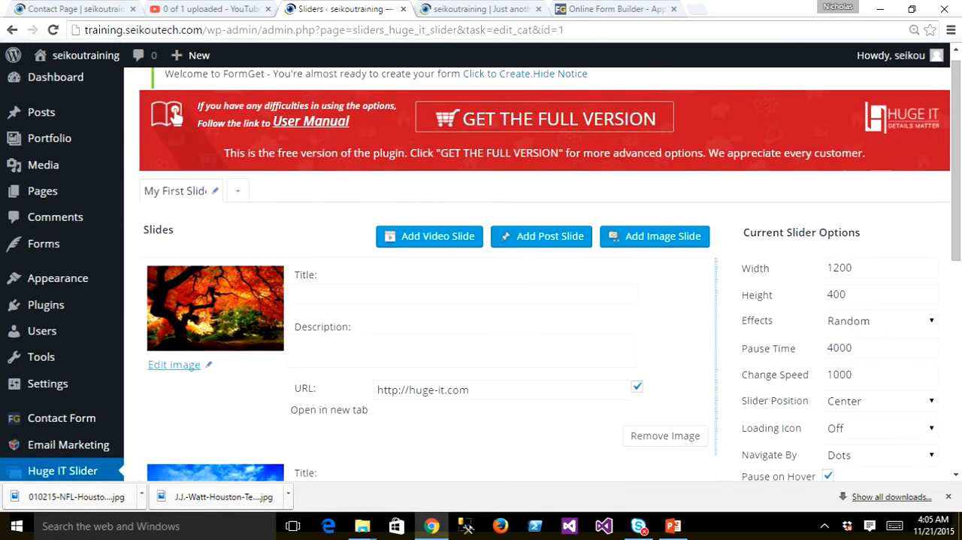
scroll(176, 129, "down", 2)
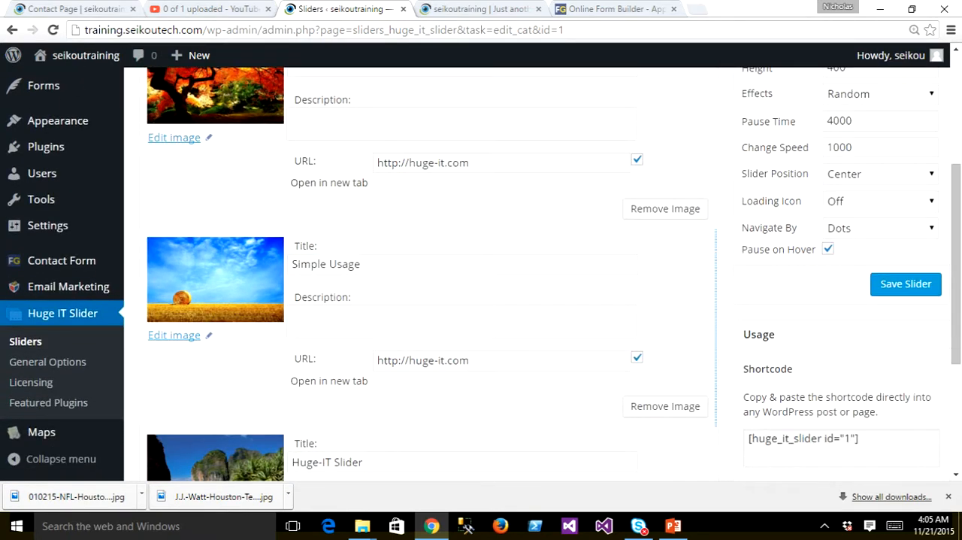
scroll(175, 130, "up", 5)
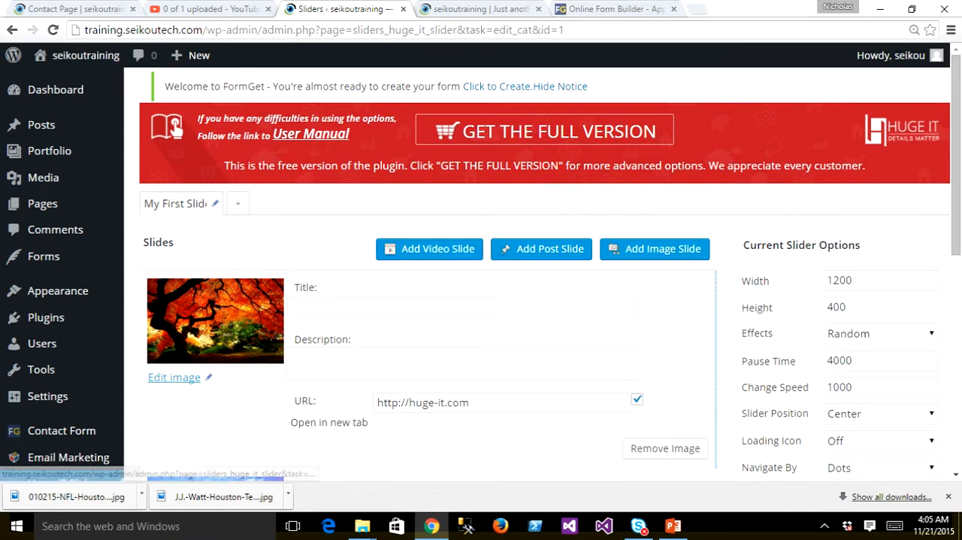
scroll(481, 268, "down", 1)
scroll(482, 269, "down", 1)
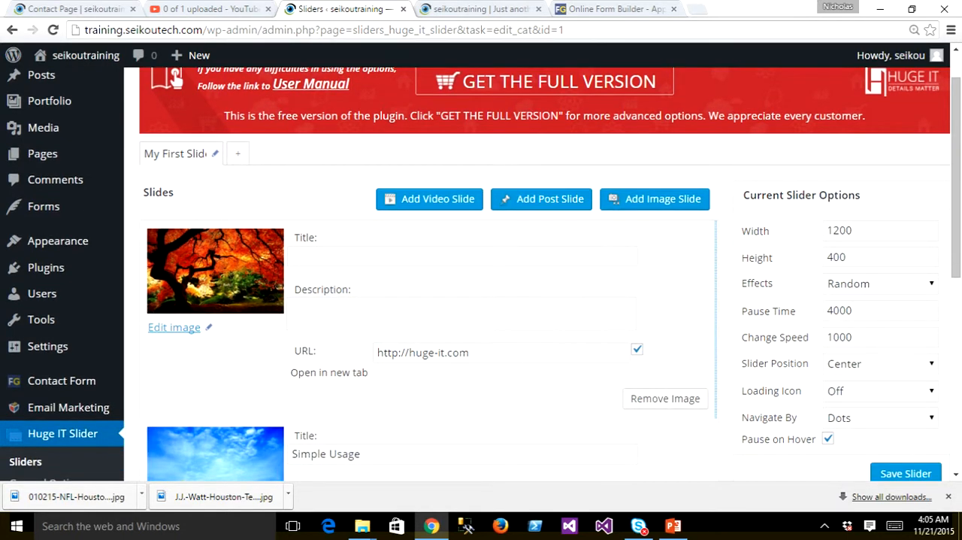
scroll(481, 274, "down", 5)
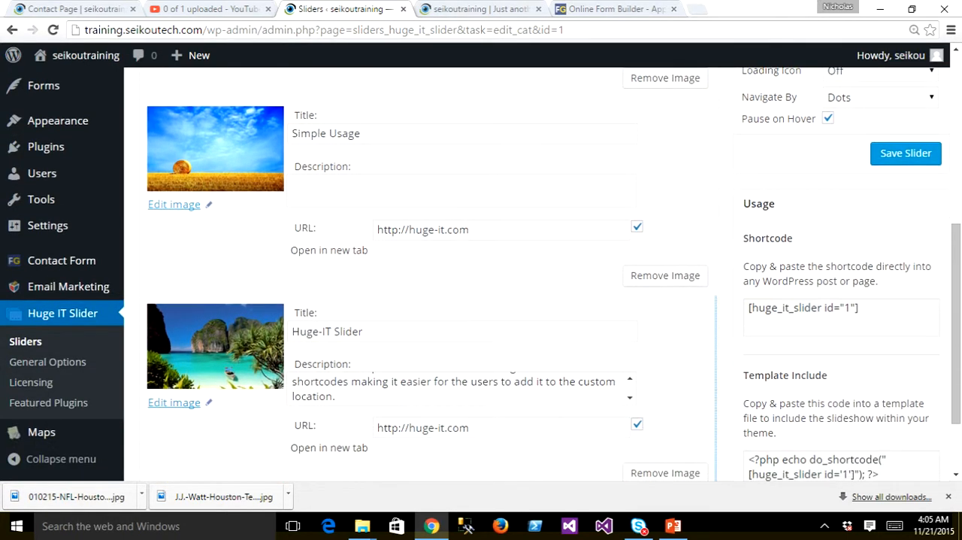
scroll(481, 273, "down", 2)
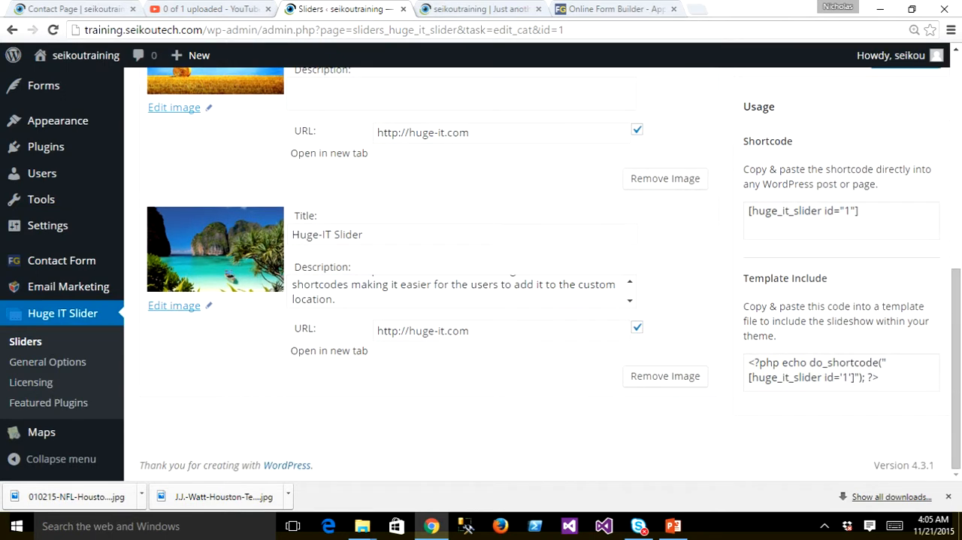
- Copy the slider's shortcode [huge_it_slider id="1"] and open the Contact Page for editing
scroll(481, 269, "up", 1)
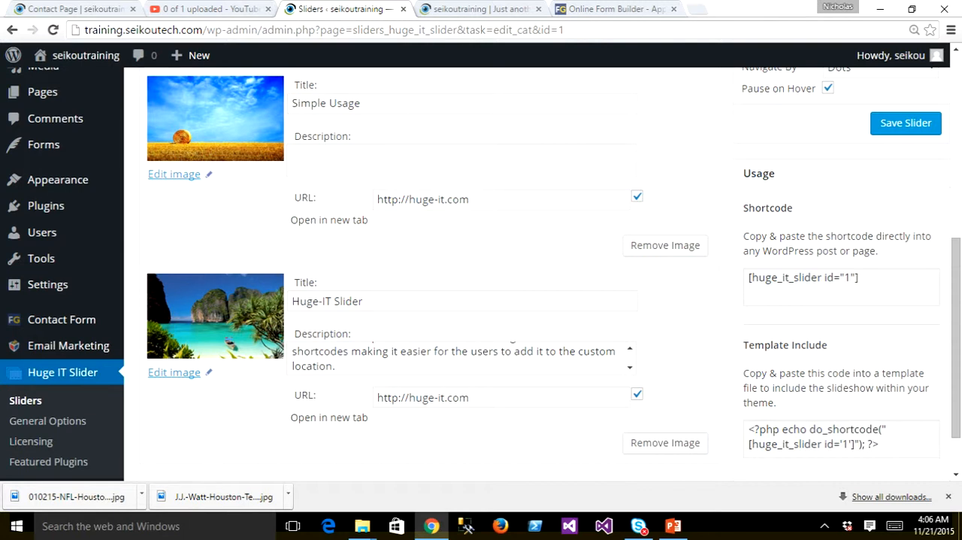
left_click_drag(859, 277, 748, 277)
key("ctrl+c")
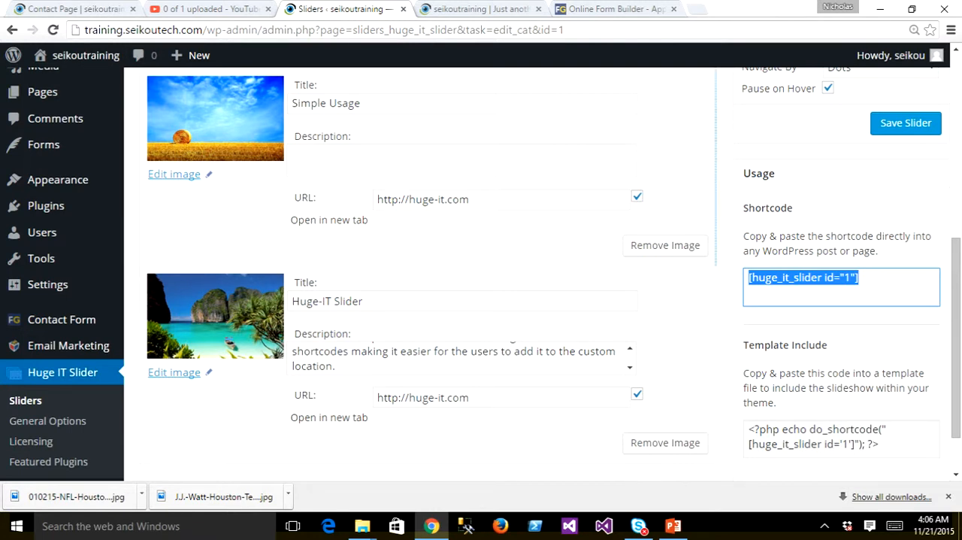
mouse_move(46, 205)
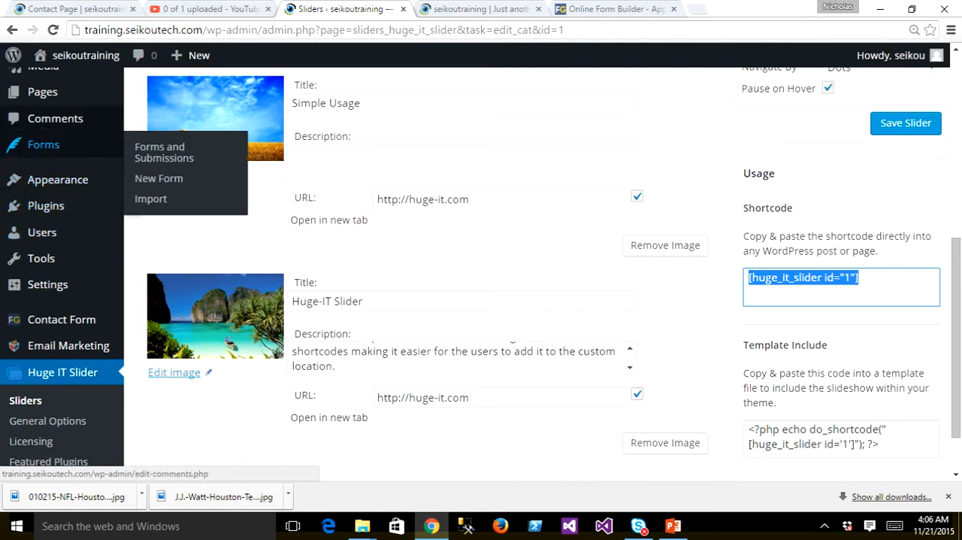
mouse_move(43, 92)
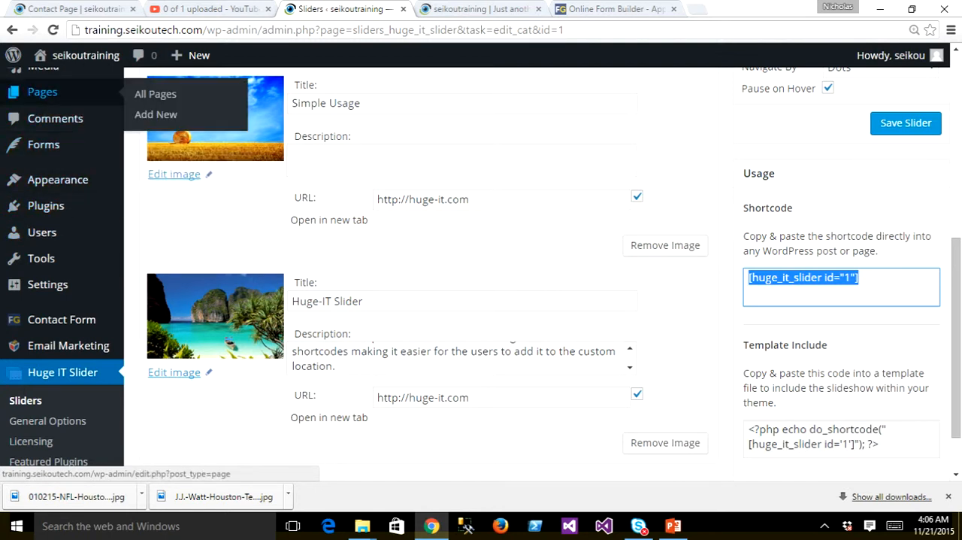
left_click(43, 92)
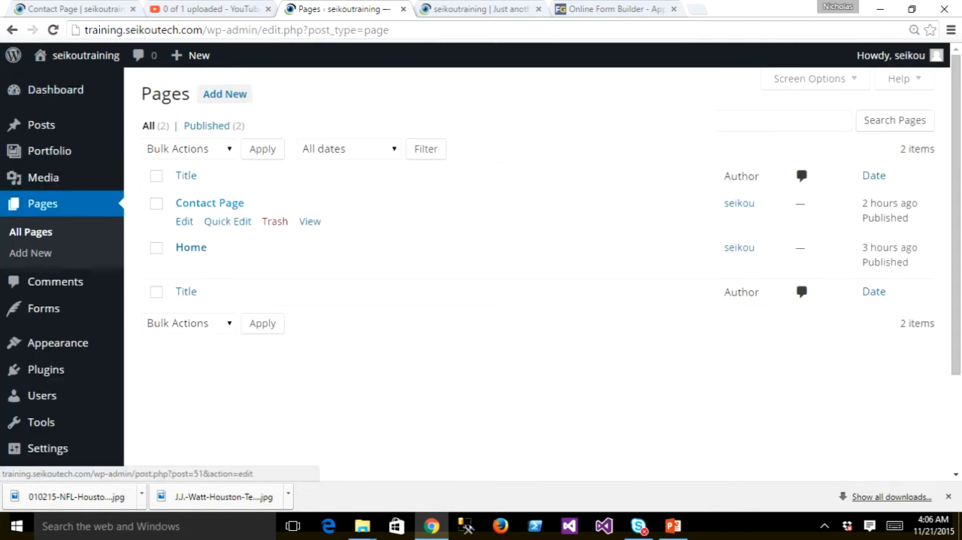
left_click(210, 203)
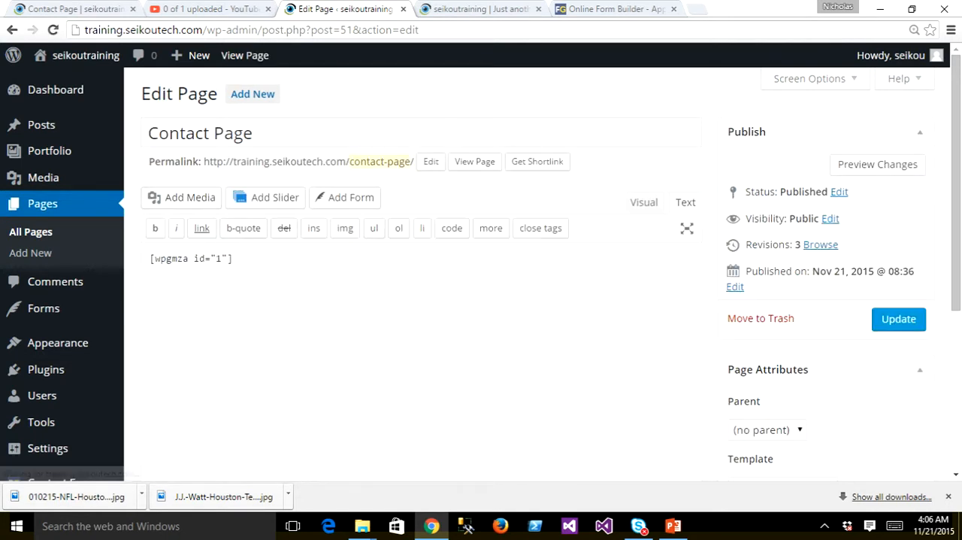
- Replace the map shortcode in the Contact Page's content with [huge_it_slider id="1"] and update the page
left_click_drag(233, 258, 150, 258)
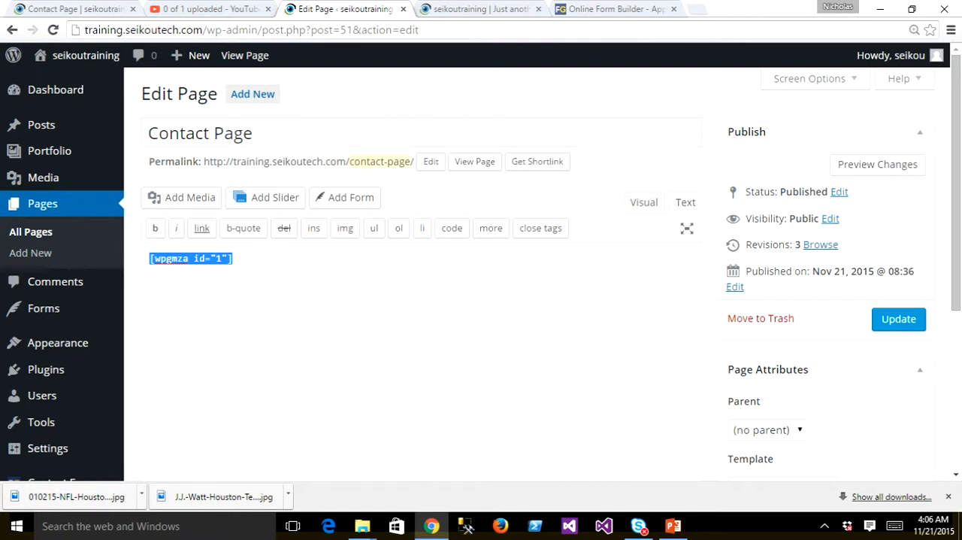
key("BackSpace")
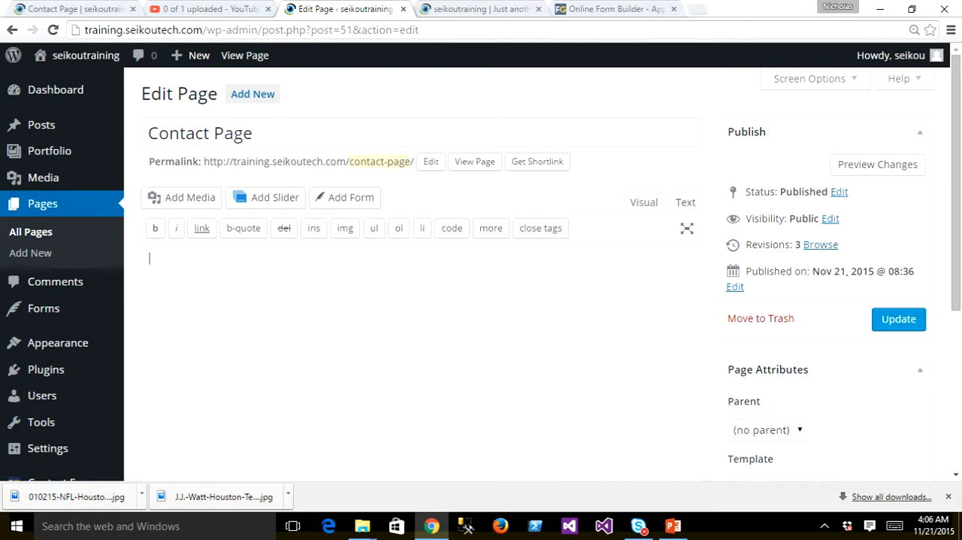
key("ctrl+v")
left_click(898, 319)
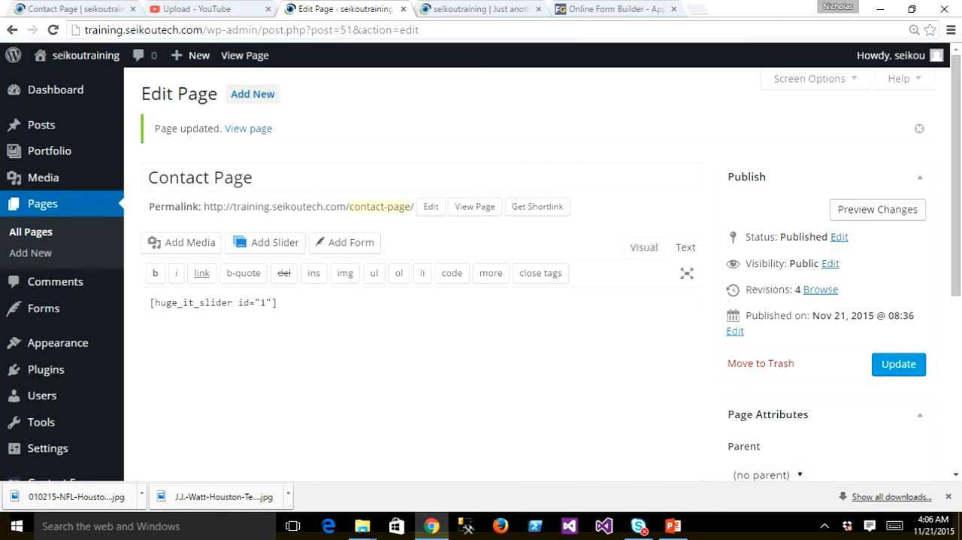
- Preview the updated Contact Page and check how the image slider displays on it
left_click(877, 210)
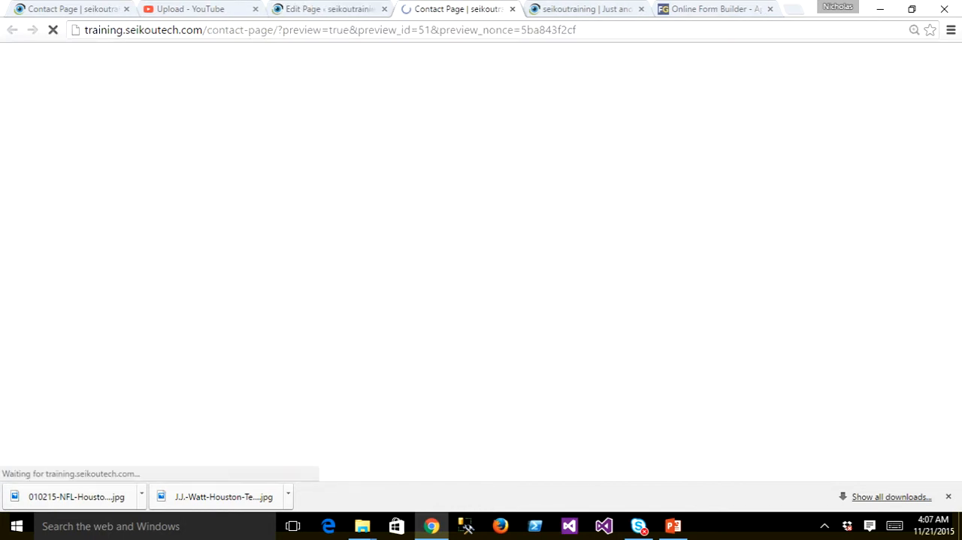
scroll(481, 300, "down", 2)
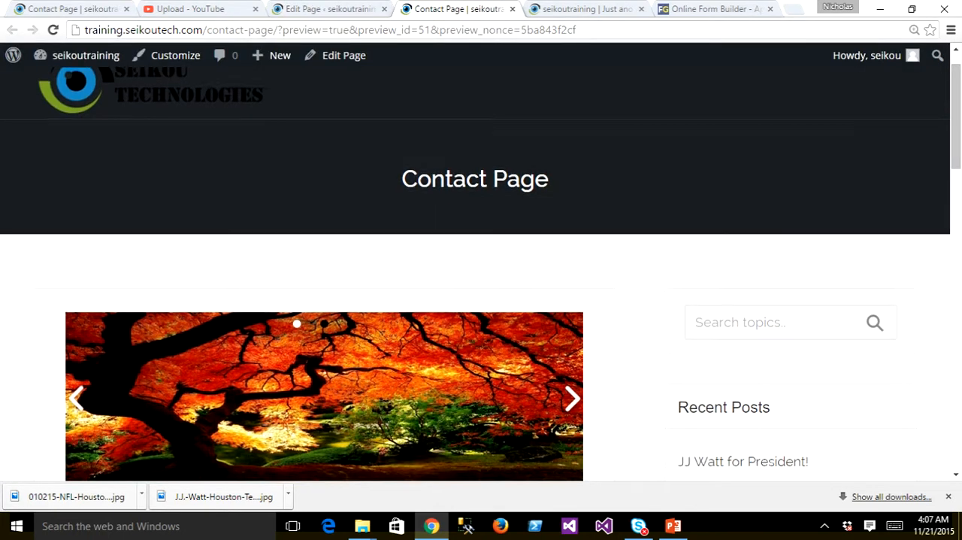
scroll(481, 301, "down", 1)
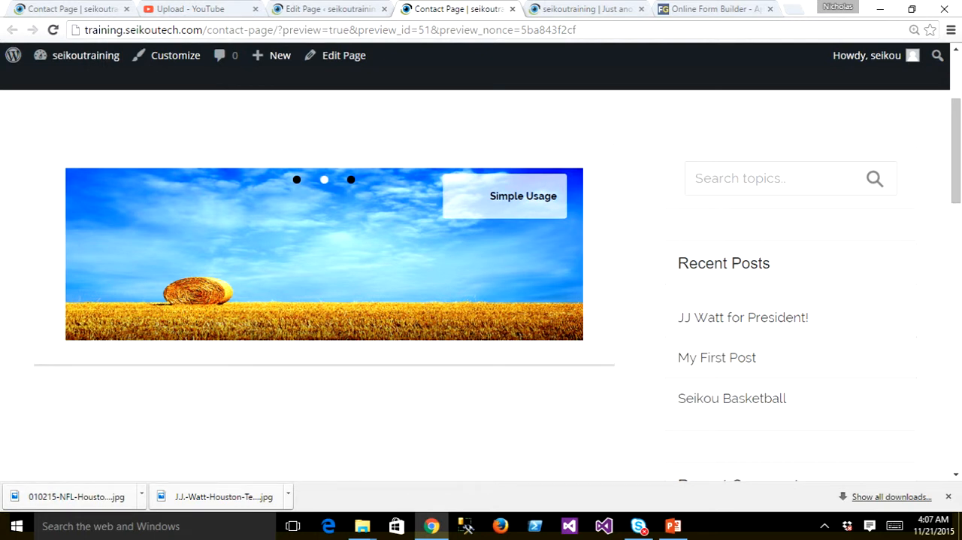
scroll(475, 315, "up", 3)
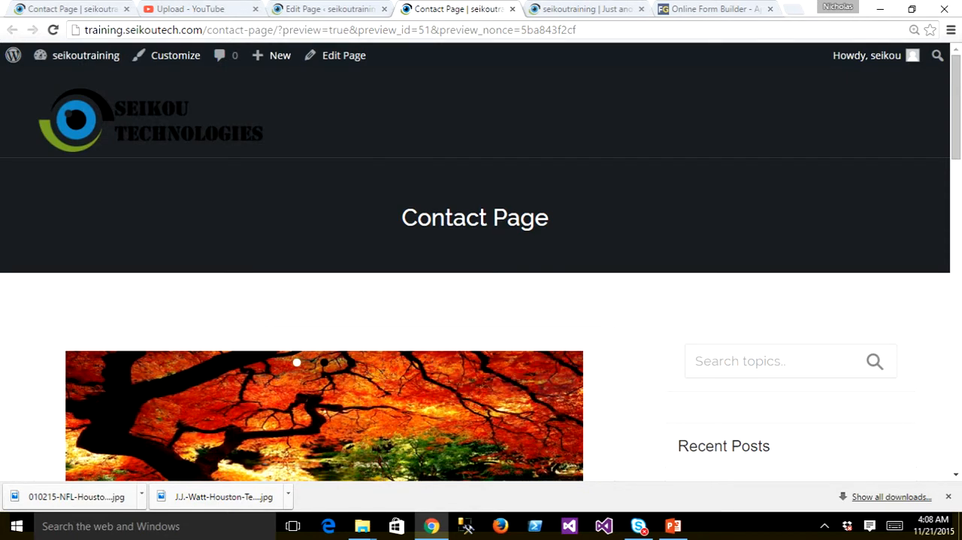
- Search the installed WordPress plugins for "google maps" and highlight the WP Google Maps plugin's name
left_click(323, 9)
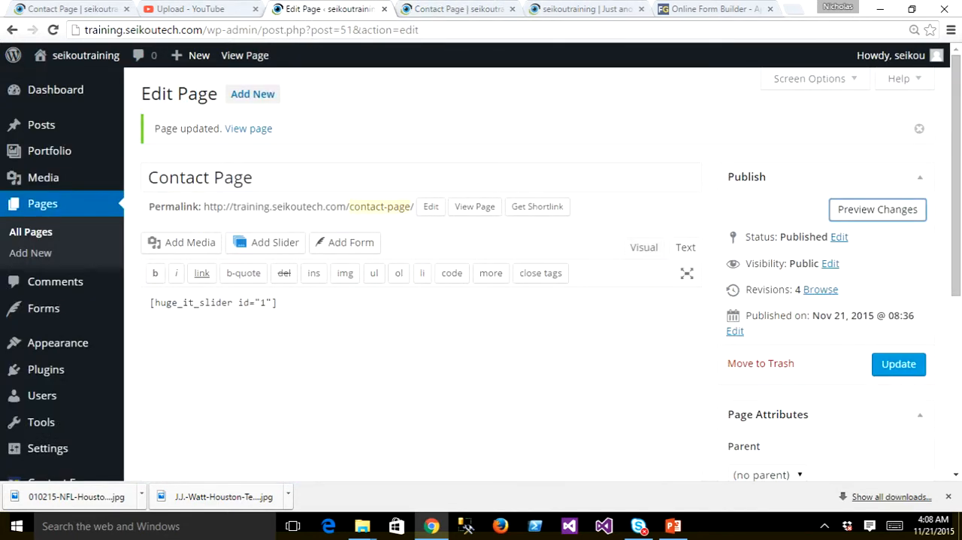
left_click(46, 369)
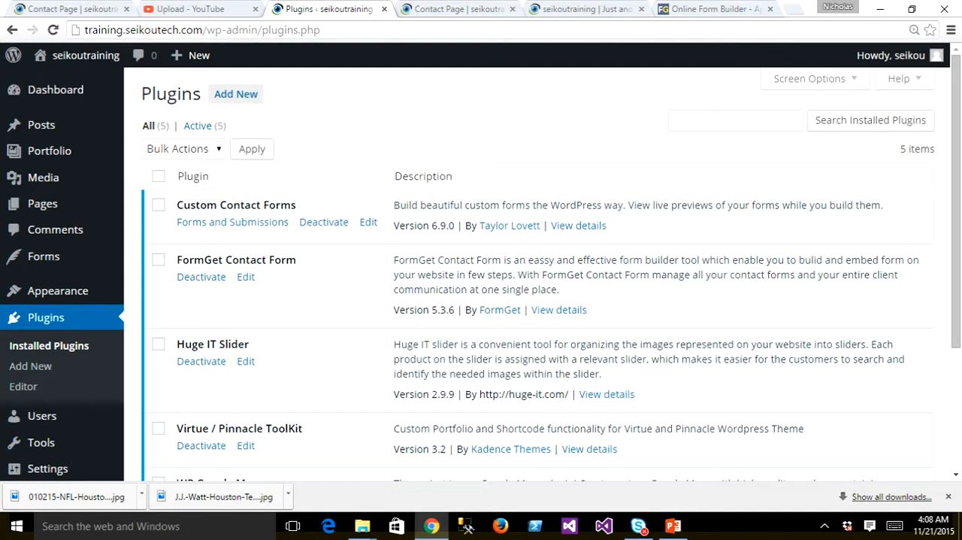
left_click(736, 121)
type("g")
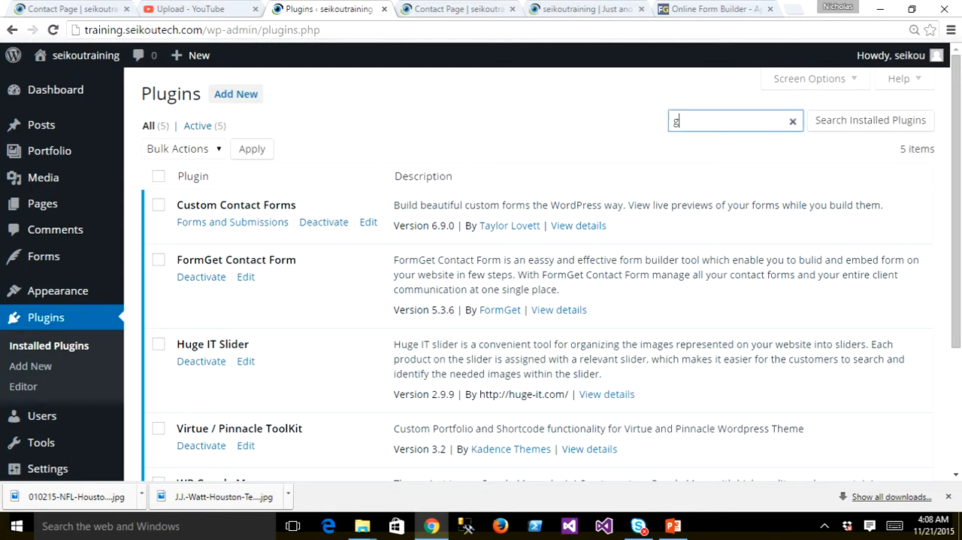
type("oogle ")
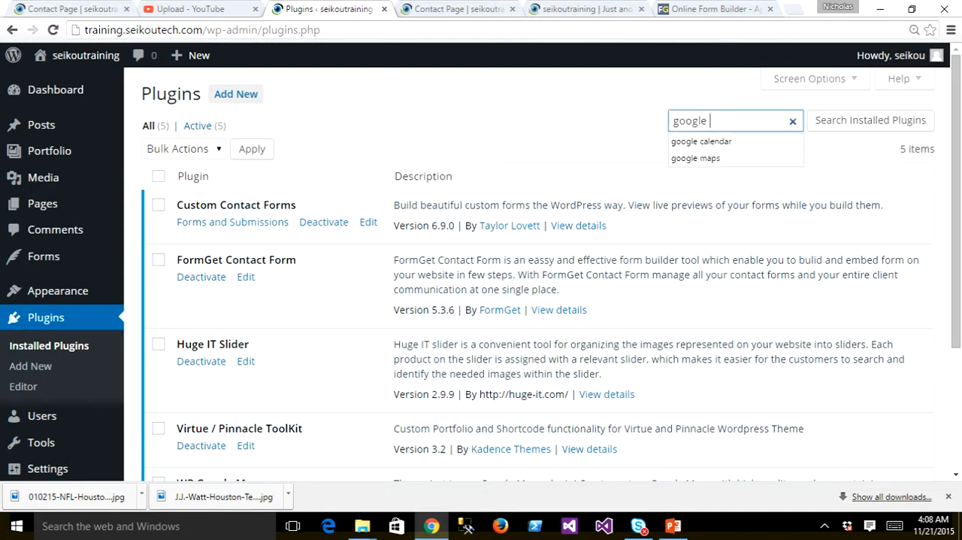
type("maps")
key("Return")
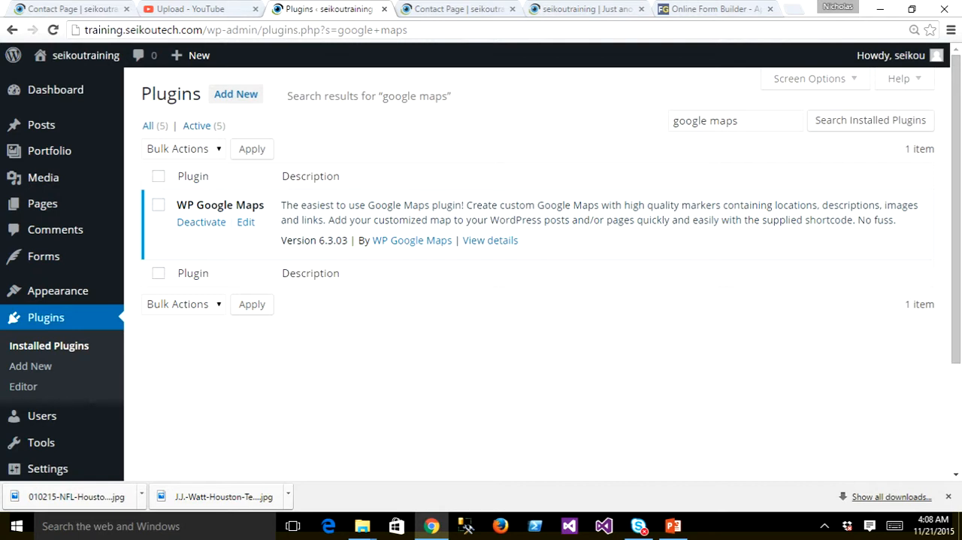
left_click_drag(265, 205, 176, 205)
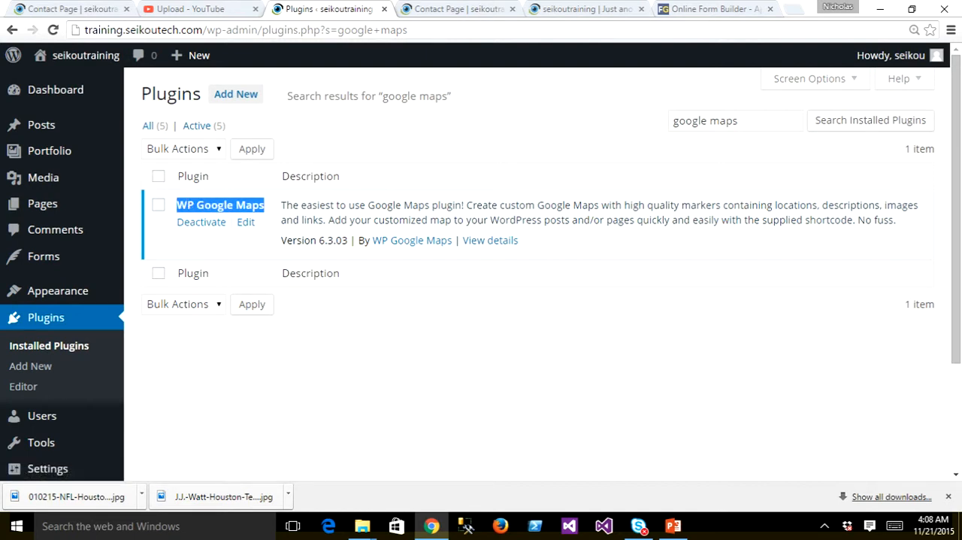
left_click(741, 121)
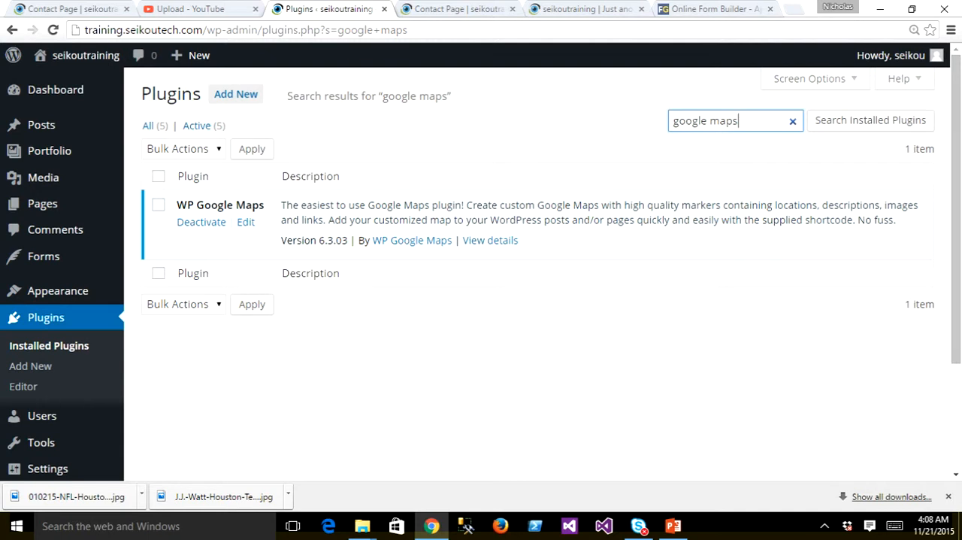
- Open the settings of "My first map" in the WP Google Maps plugin
scroll(541, 263, "down", 2)
scroll(541, 274, "down", 1)
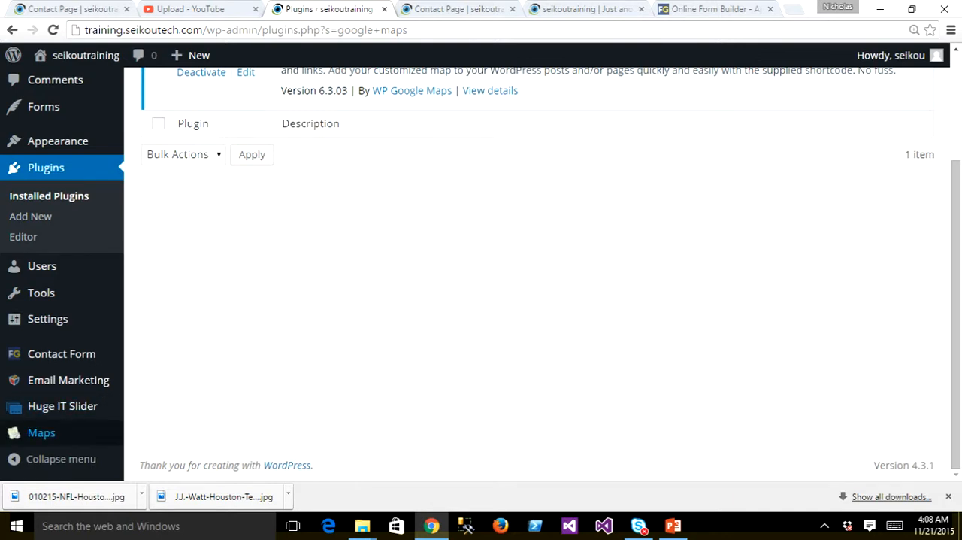
mouse_move(45, 433)
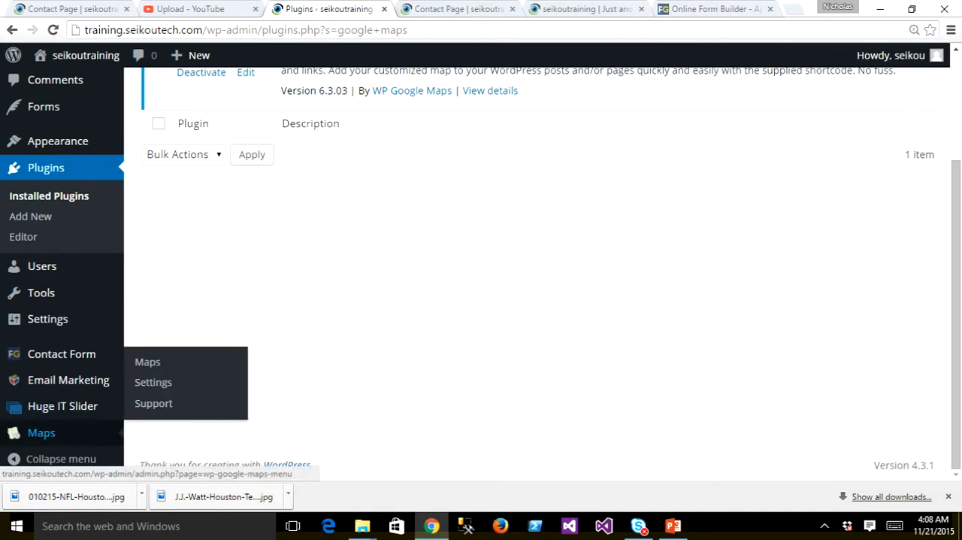
left_click(44, 432)
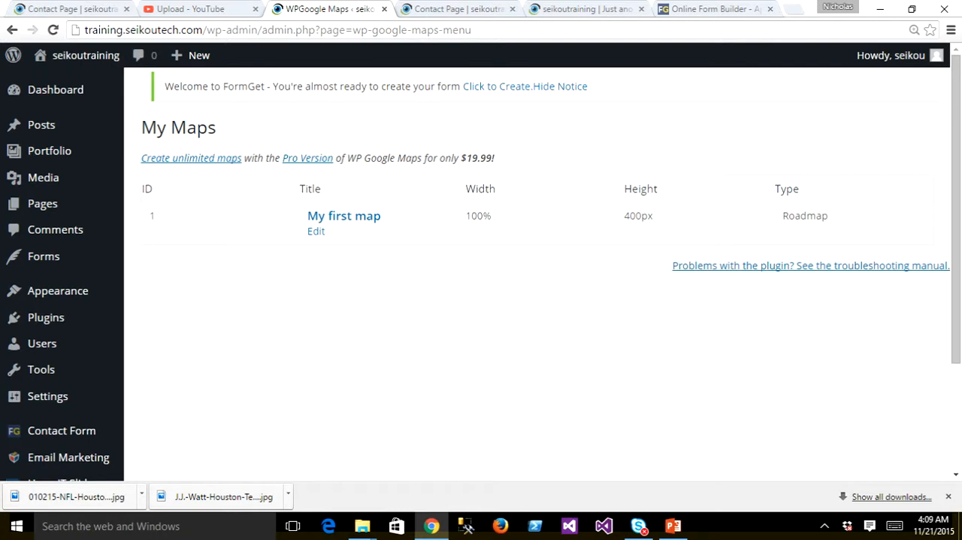
left_click(337, 219)
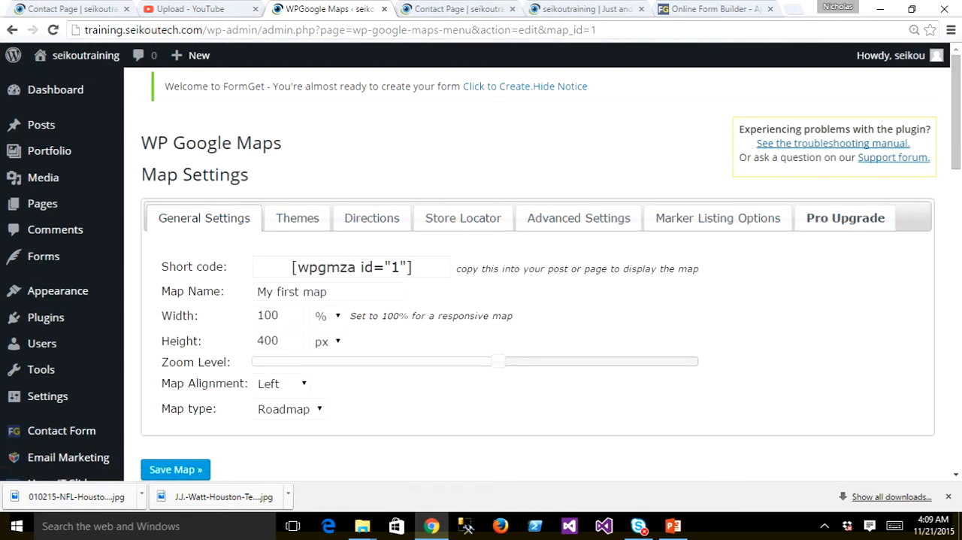
- Review the map's marker options and existing markers, plus its Directions, Store Locator and General Settings
scroll(481, 270, "down", 3)
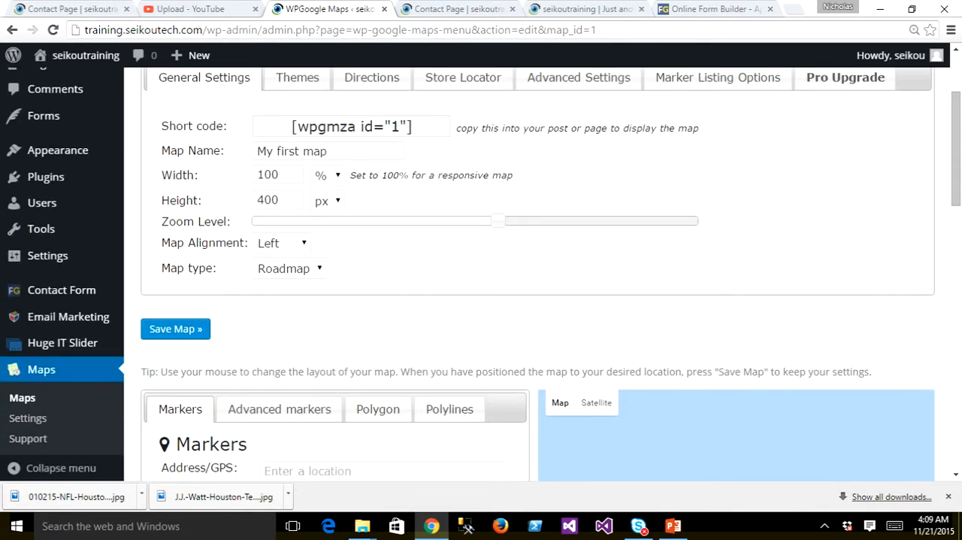
scroll(481, 271, "down", 1)
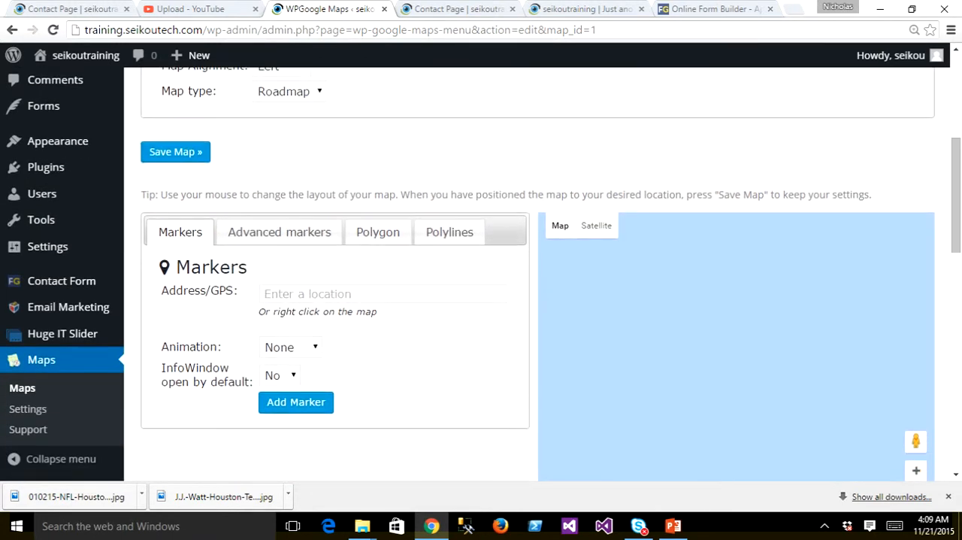
scroll(481, 270, "down", 1)
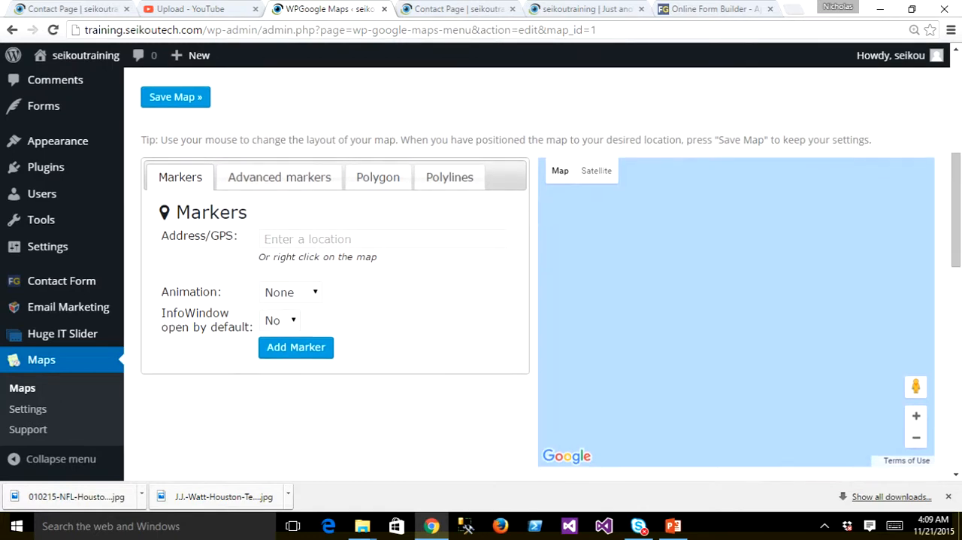
scroll(481, 271, "down", 2)
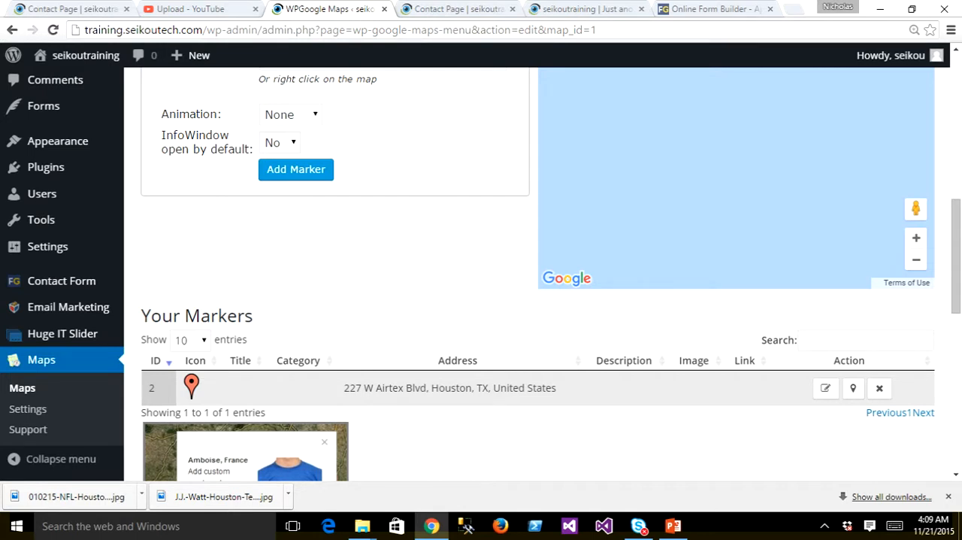
left_click_drag(344, 388, 356, 388)
scroll(481, 271, "up", 3)
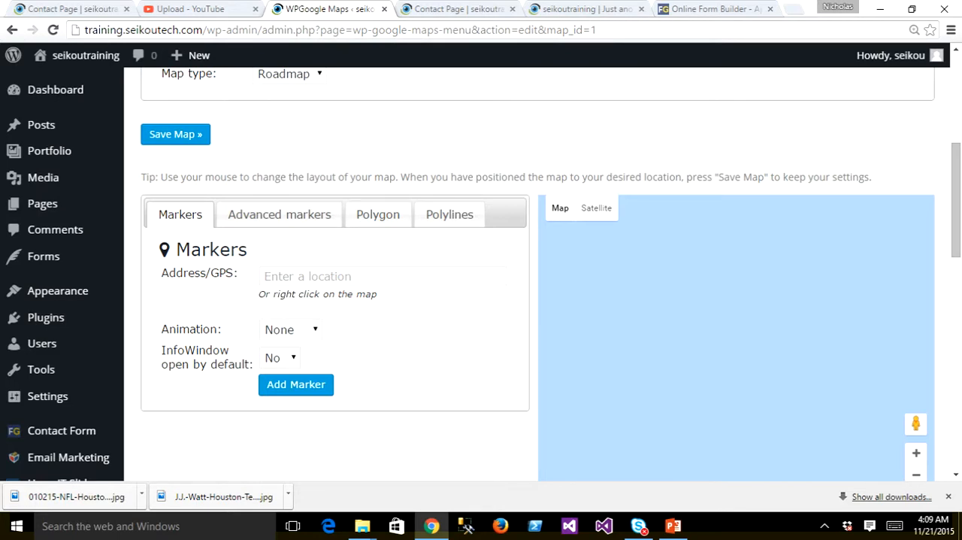
scroll(538, 274, "up", 5)
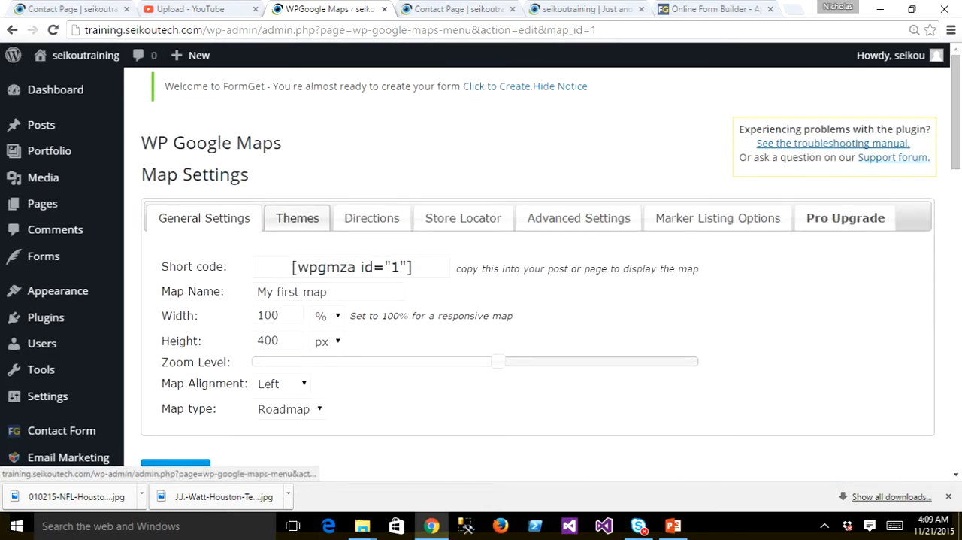
left_click(371, 218)
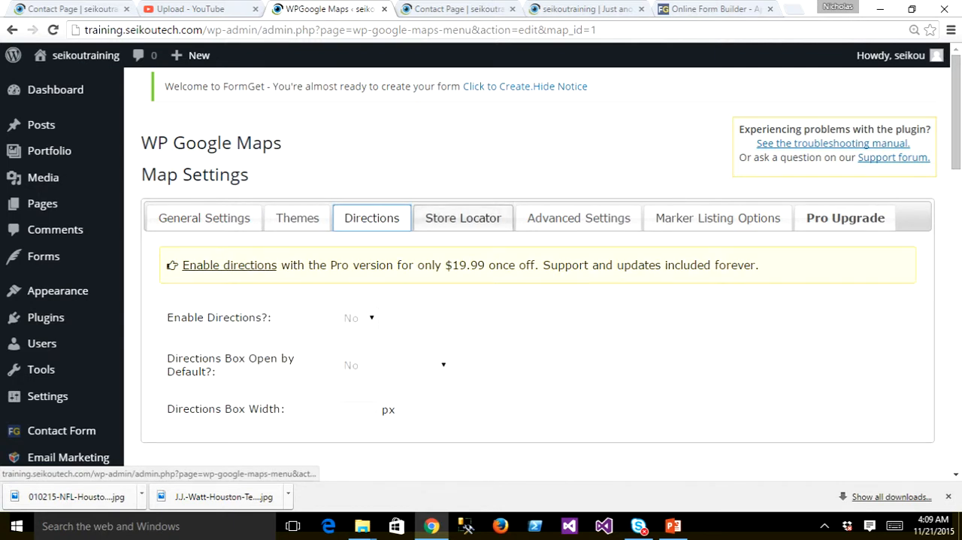
left_click(463, 218)
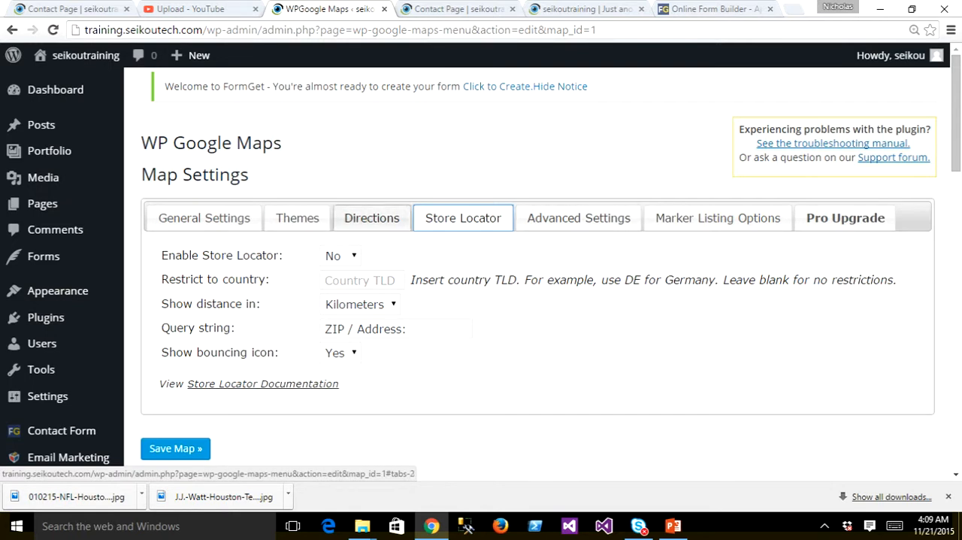
left_click(204, 218)
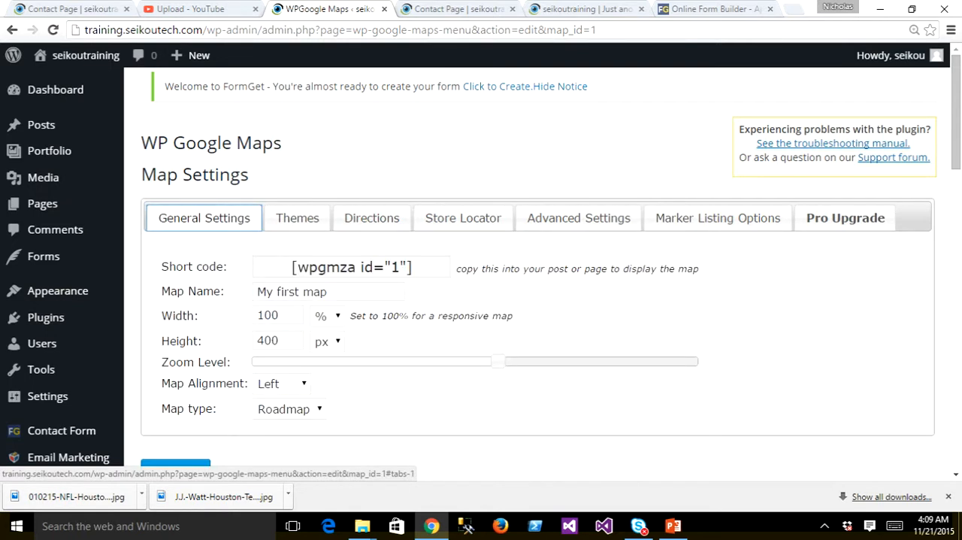
- Copy the map's shortcode [wpgmza id="1"] and open the Contact Page for editing
left_click_drag(411, 267, 292, 267)
key("ctrl+c")
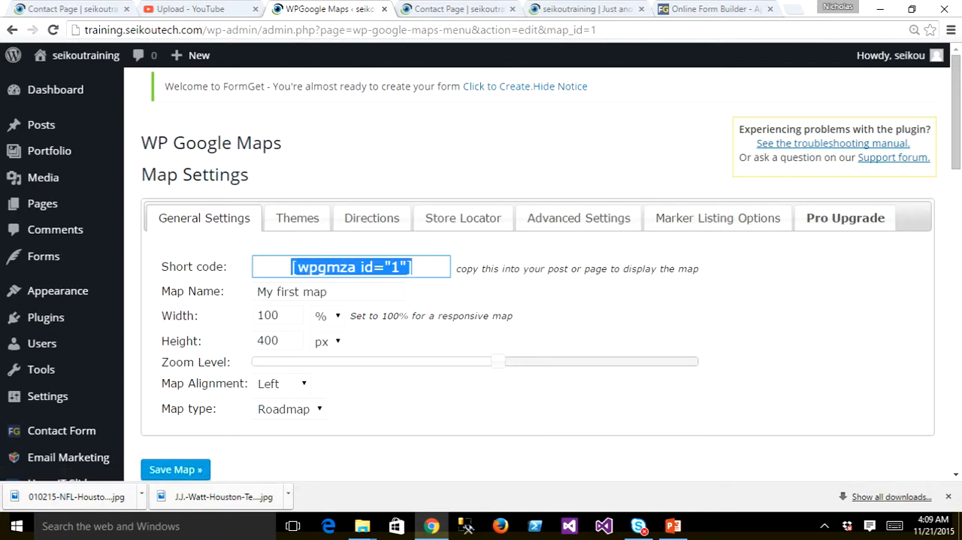
left_click(42, 204)
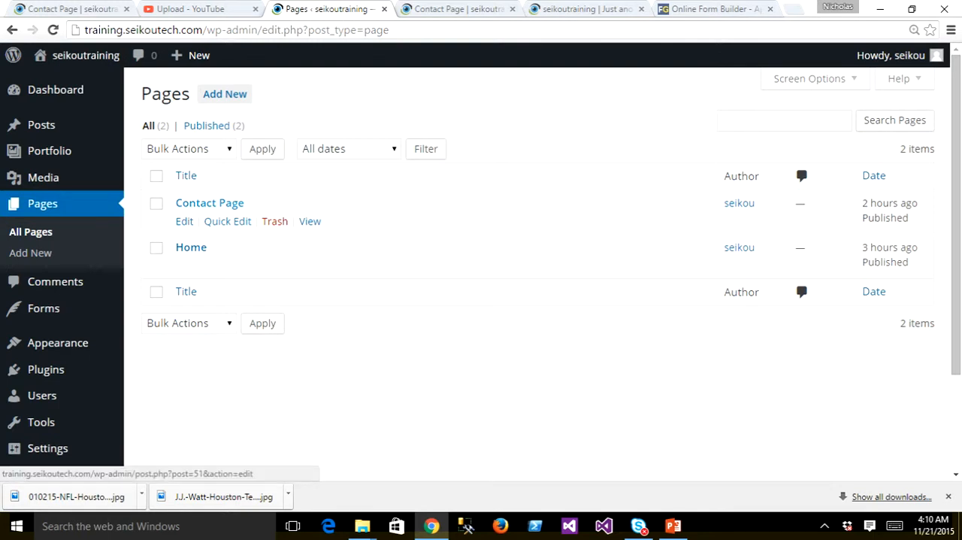
left_click(210, 203)
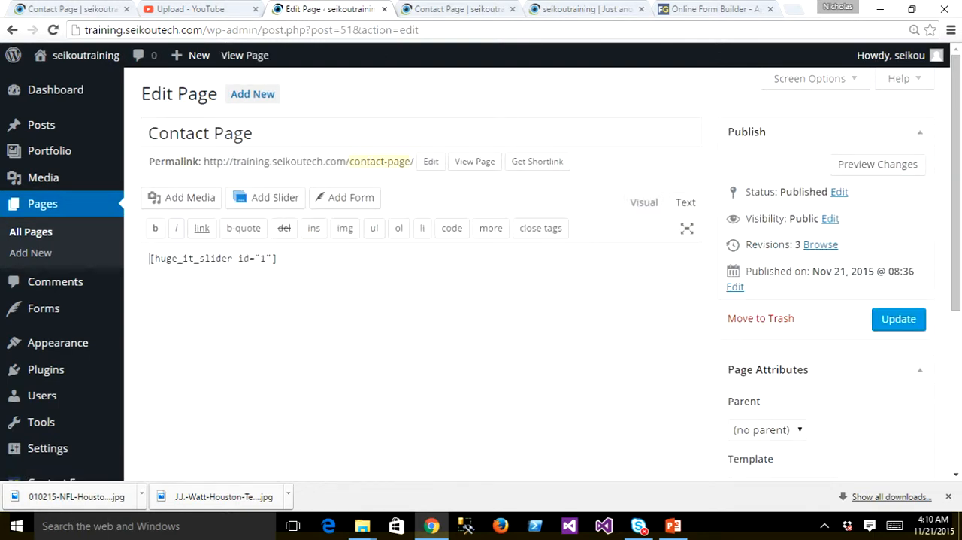
- Insert [wpgmza id="1"] on its own line above the slider shortcode and update the Contact Page
key("Return")
key("Up")
key("ctrl+v")
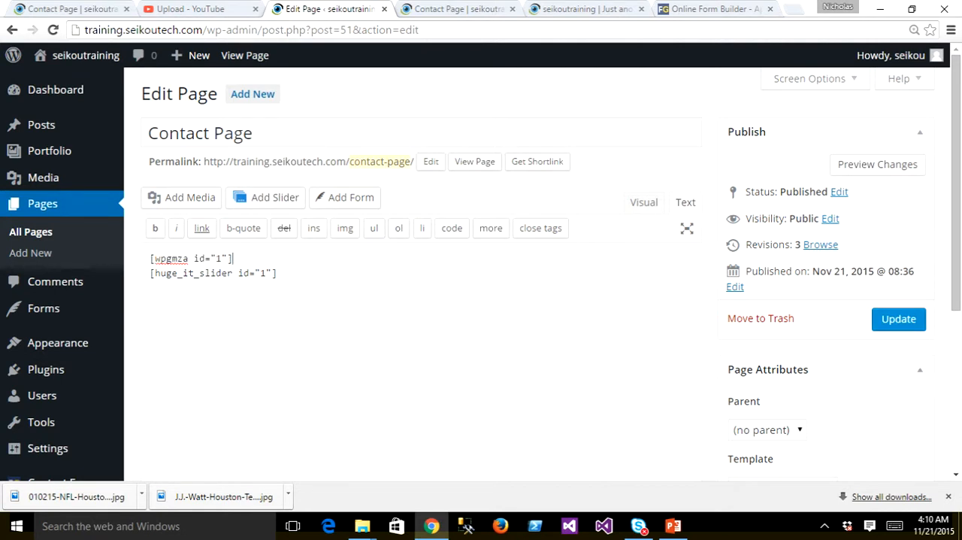
left_click(898, 320)
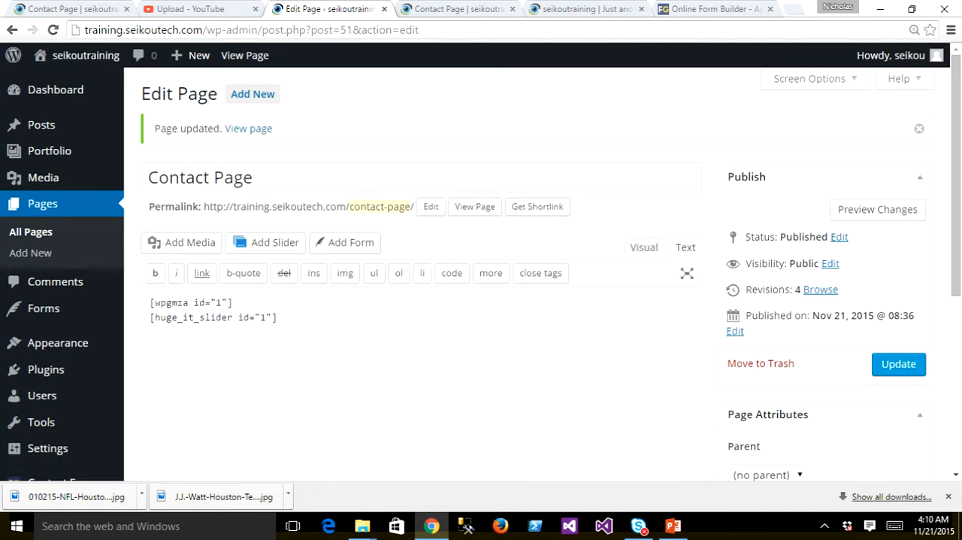
left_click(278, 317)
key("Return")
type("Make sure you visit out")
key("BackSpace")
type("r")
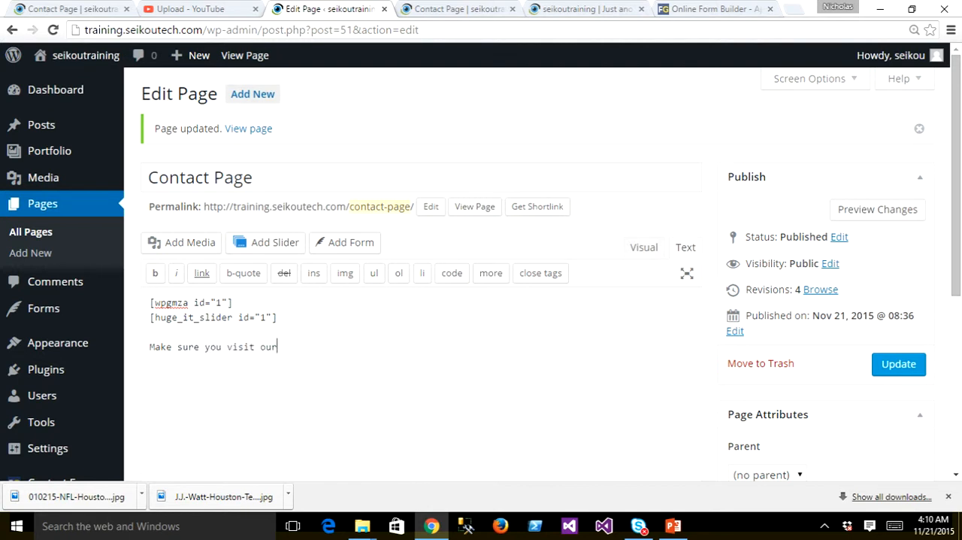
type(" website. www.seikoutec")
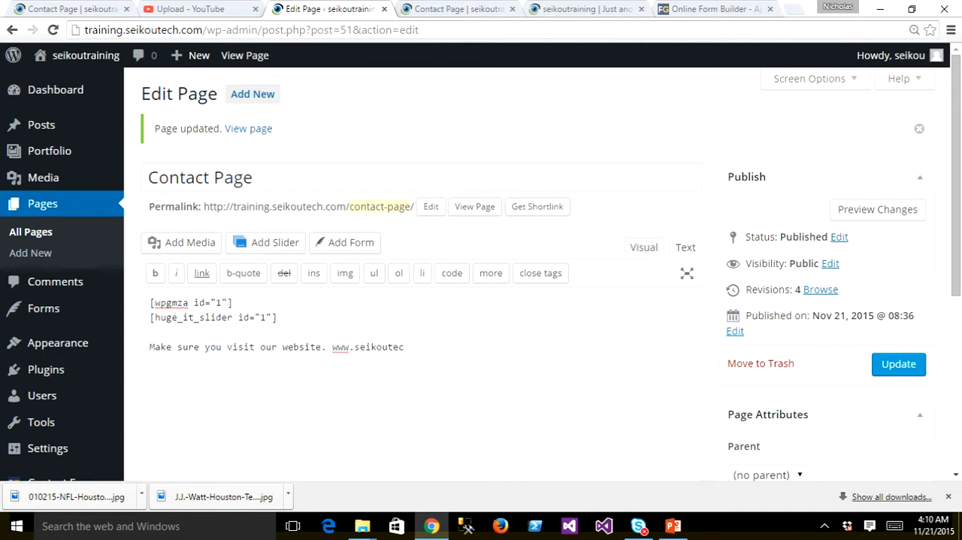
type("h.com")
left_click(899, 363)
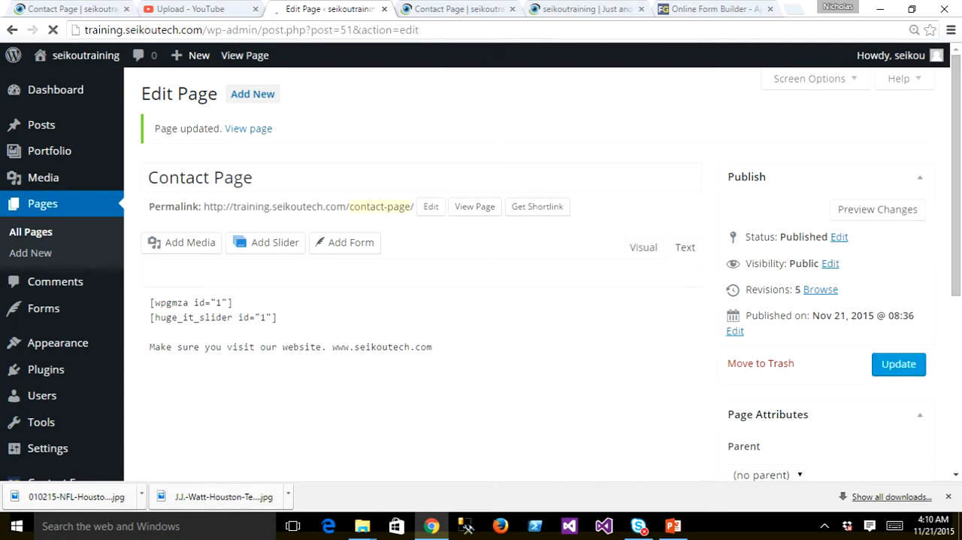
- Preview the Contact Page, zoom the embedded map out, and check how the map, slider and website text display
left_click(877, 209)
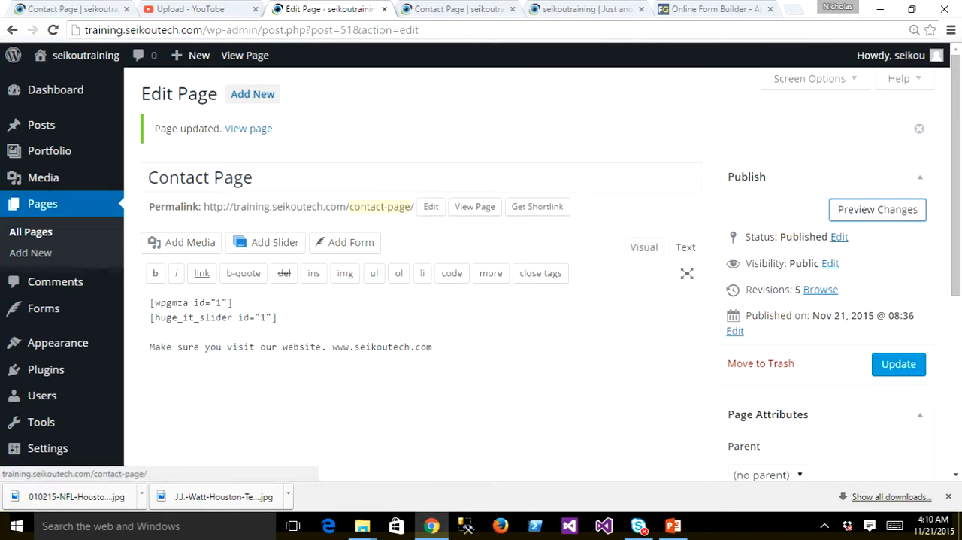
left_click(878, 210)
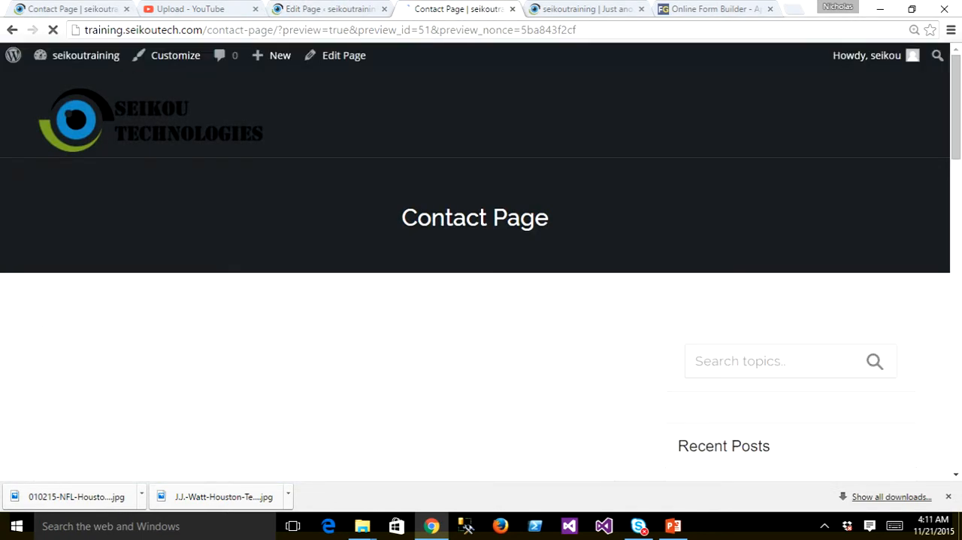
scroll(481, 271, "down", 2)
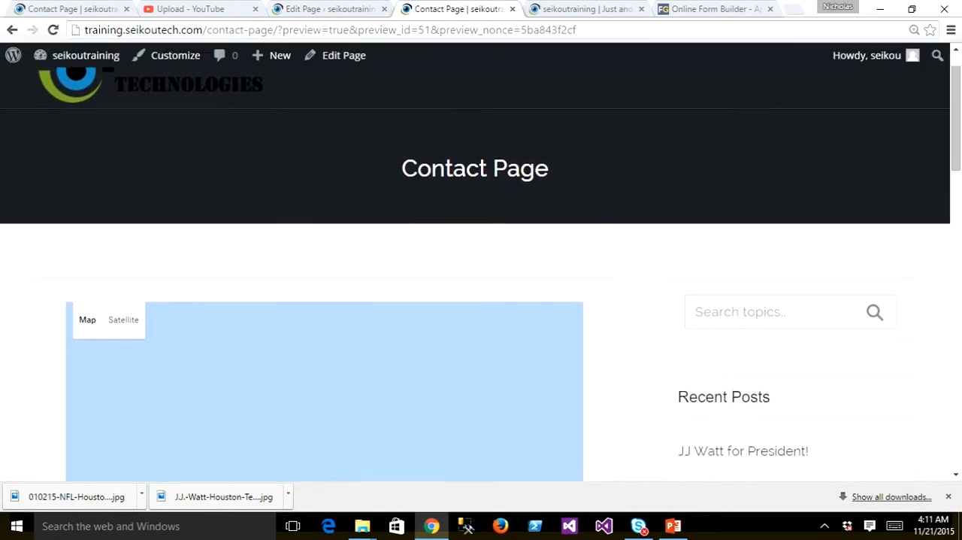
scroll(482, 271, "down", 1)
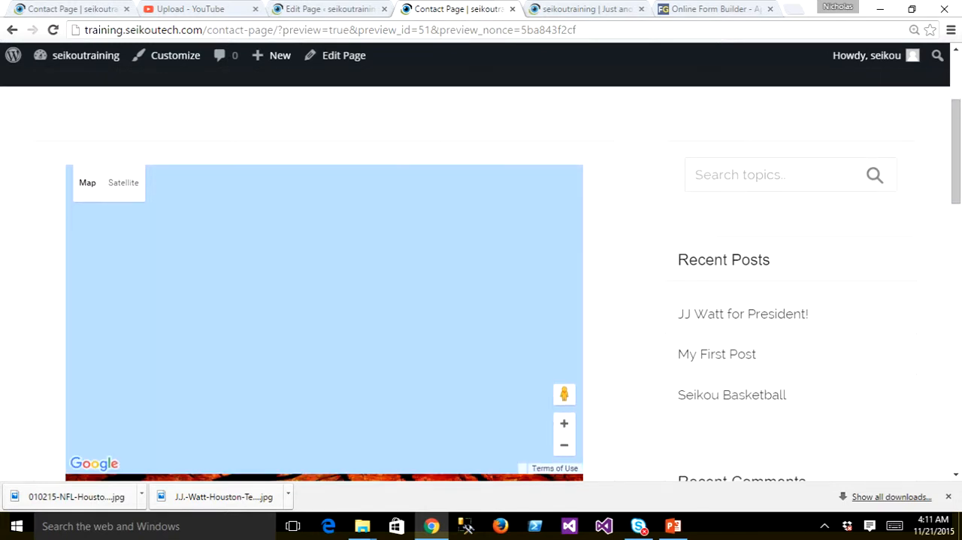
scroll(481, 271, "up", 1)
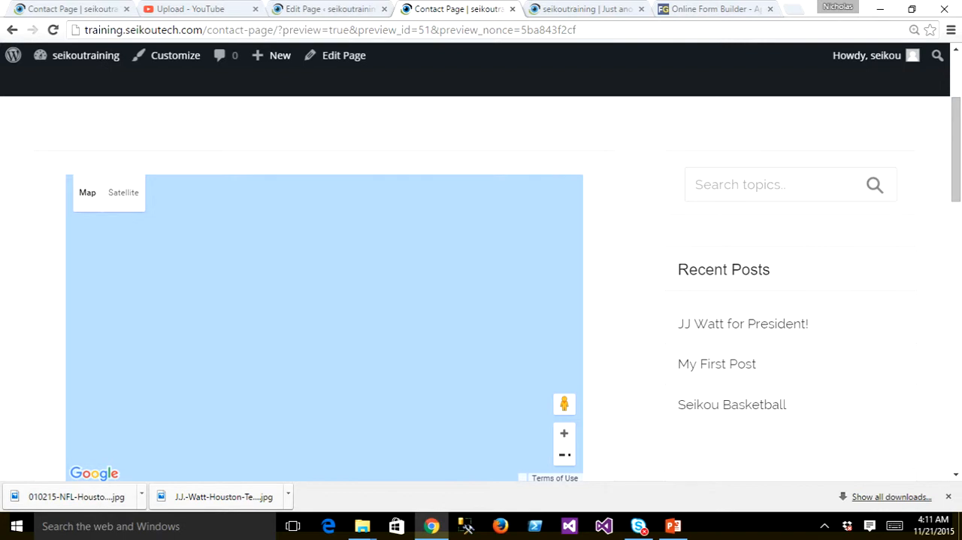
left_click(565, 455)
scroll(482, 278, "down", 1)
scroll(482, 278, "up", 1)
scroll(481, 278, "down", 1)
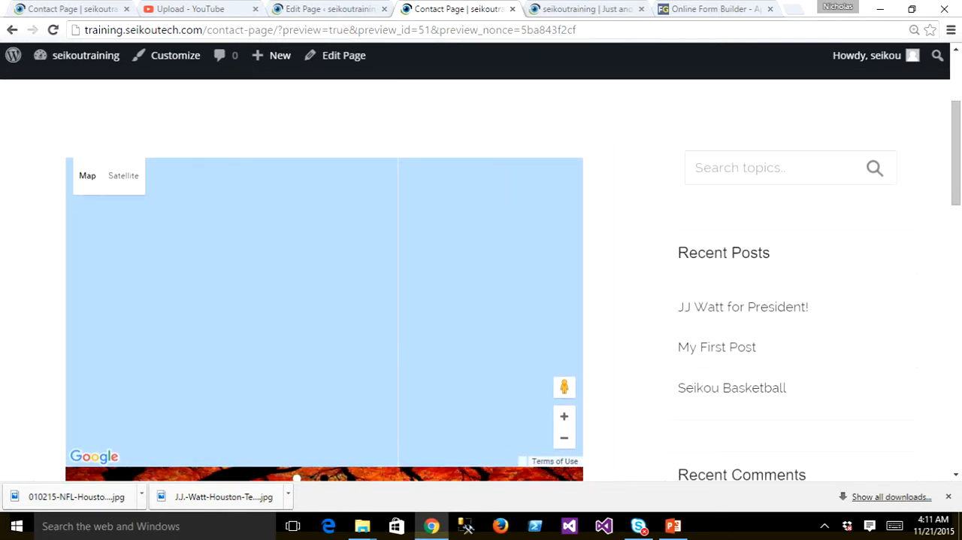
scroll(481, 274, "down", 3)
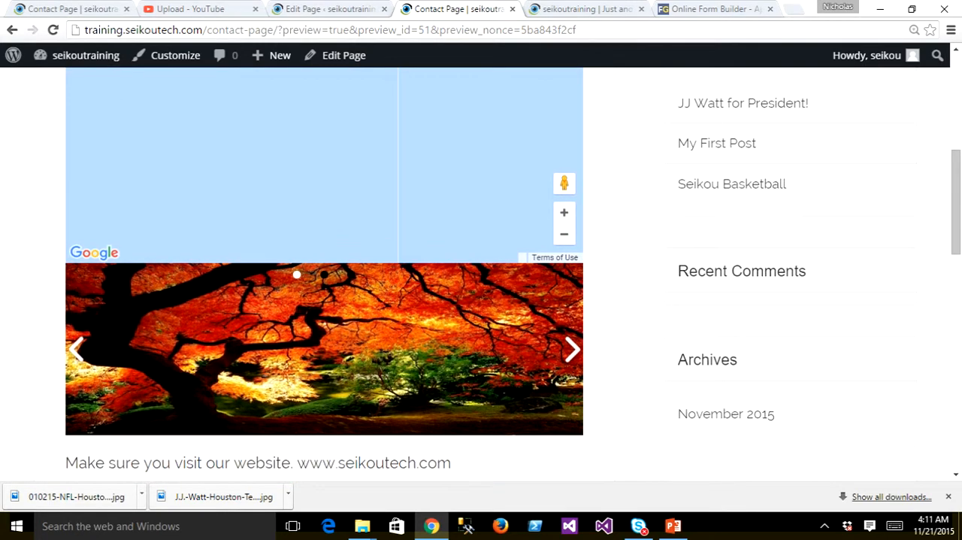
- Examine the rest of the Contact Page preview, including the website text, sidebar widgets and the footer's search box and calendar
scroll(482, 274, "down", 2)
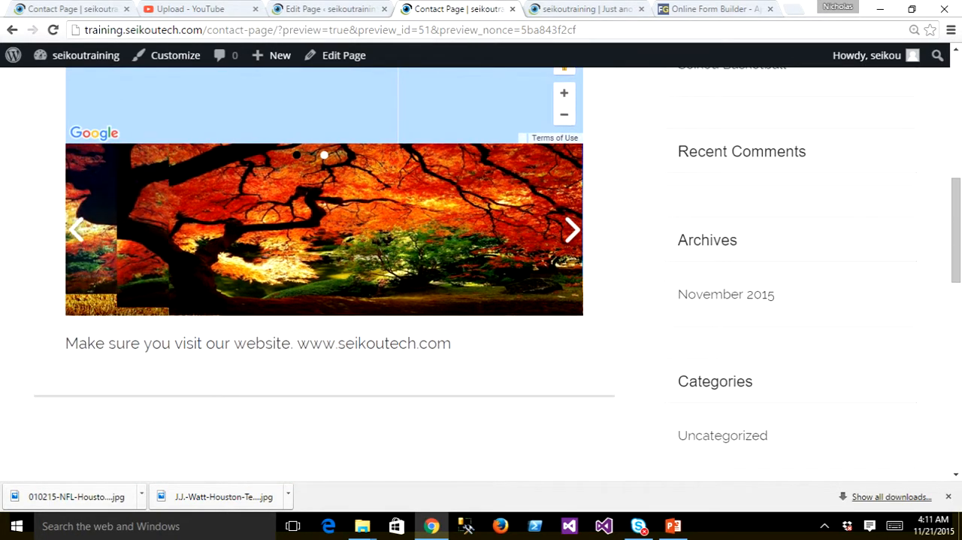
left_click_drag(451, 342, 310, 343)
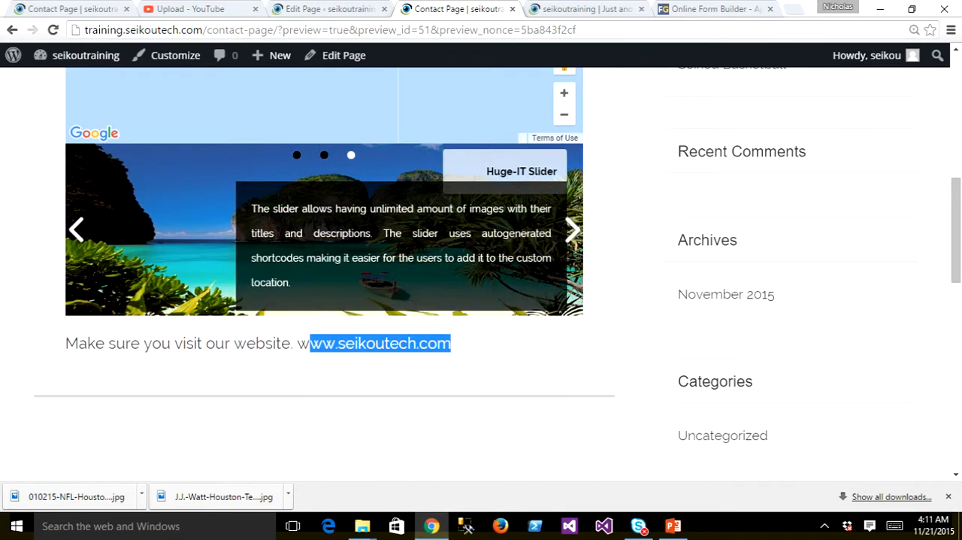
scroll(310, 343, "down", 1)
scroll(482, 274, "down", 10)
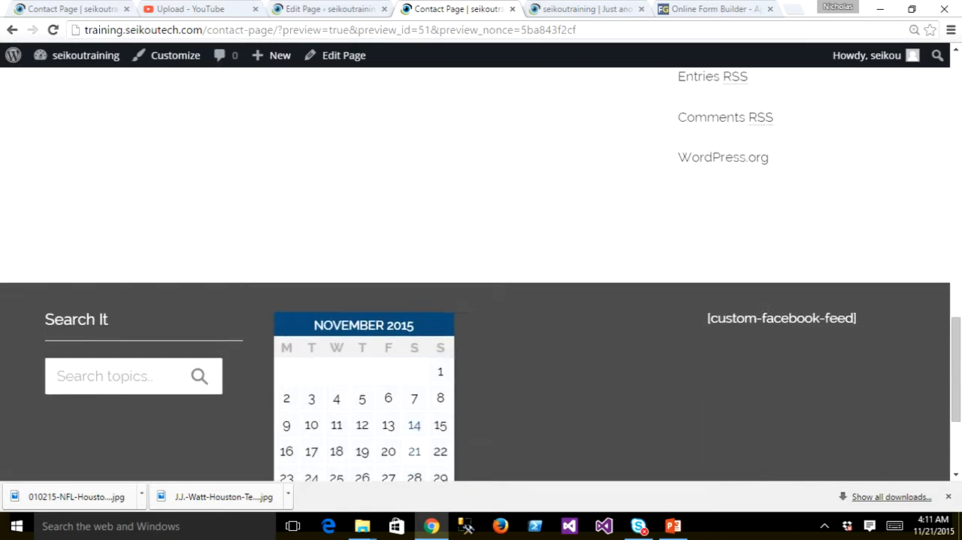
scroll(481, 274, "down", 1)
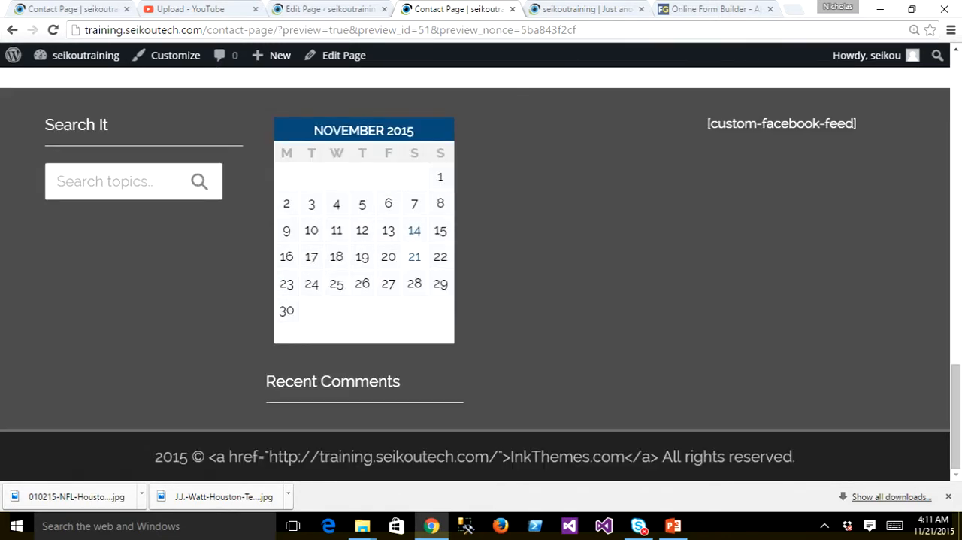
scroll(482, 284, "up", 1)
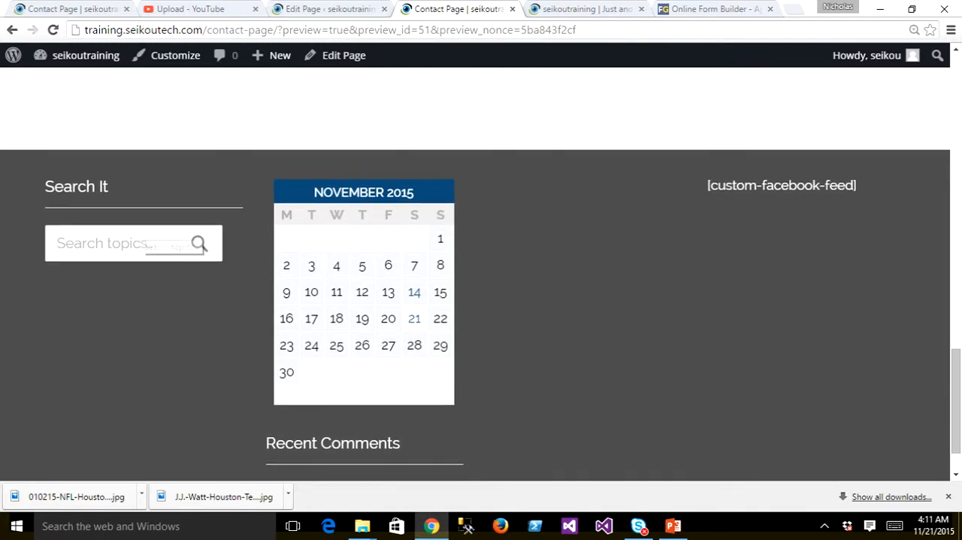
left_click(121, 243)
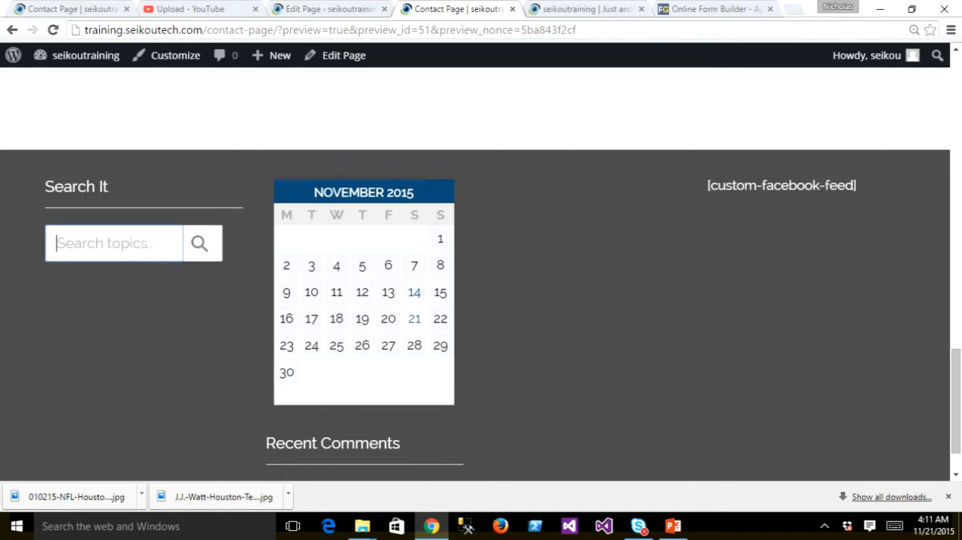
scroll(481, 270, "up", 3)
scroll(481, 271, "up", 3)
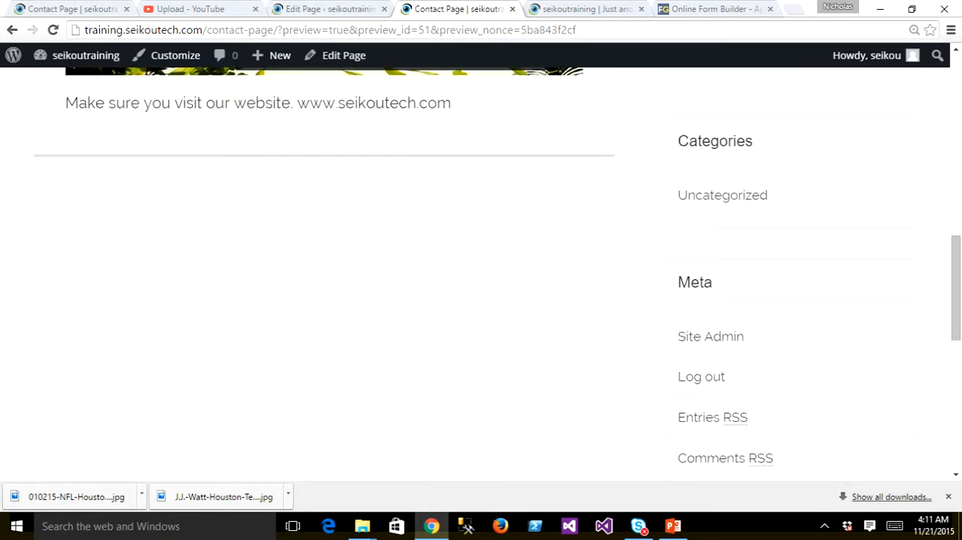
scroll(482, 271, "down", 4)
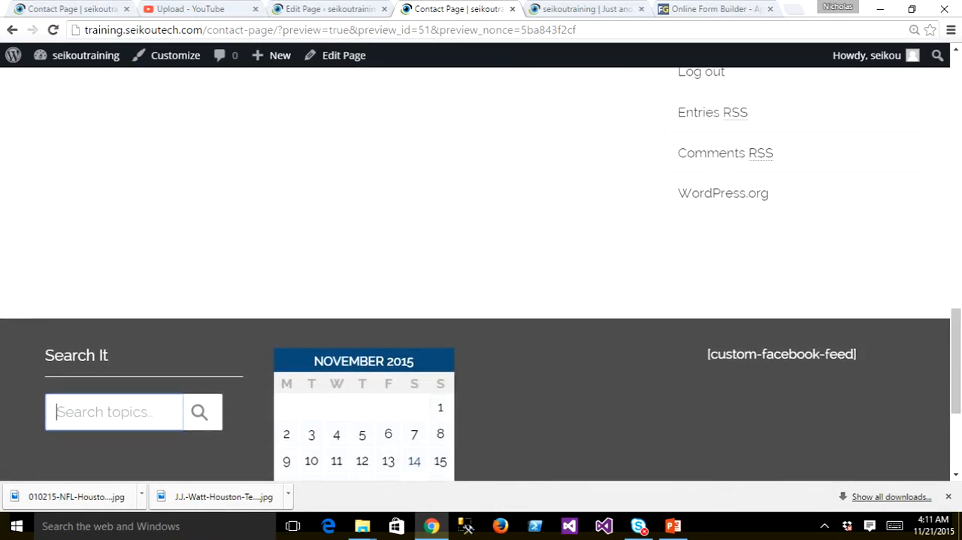
scroll(481, 270, "up", 15)
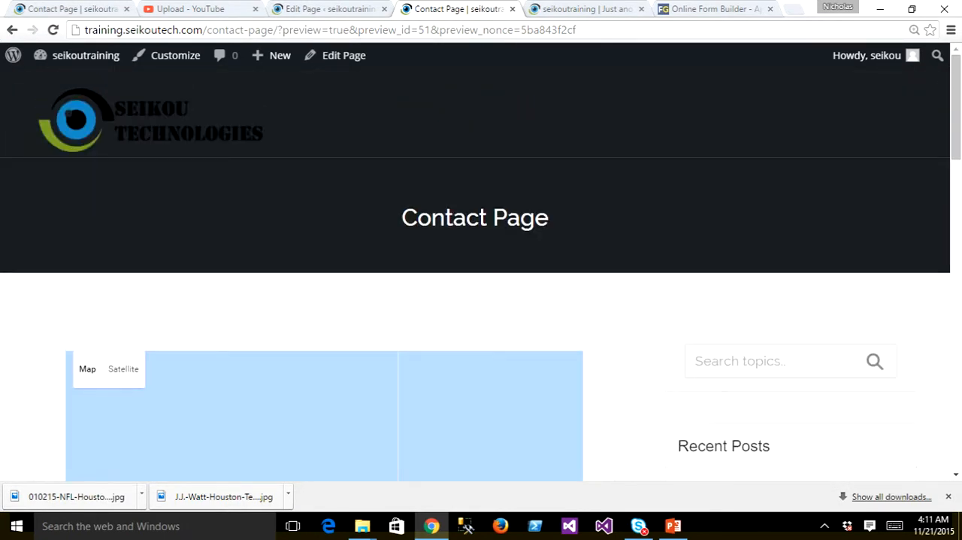
- Return to the WordPress admin and search the installed plugins for "social media"
left_click(320, 9)
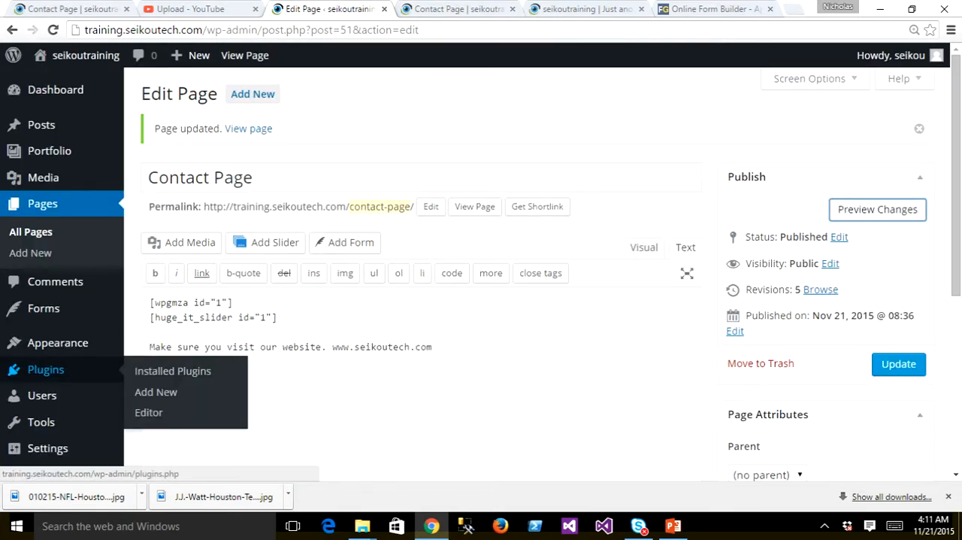
left_click(46, 369)
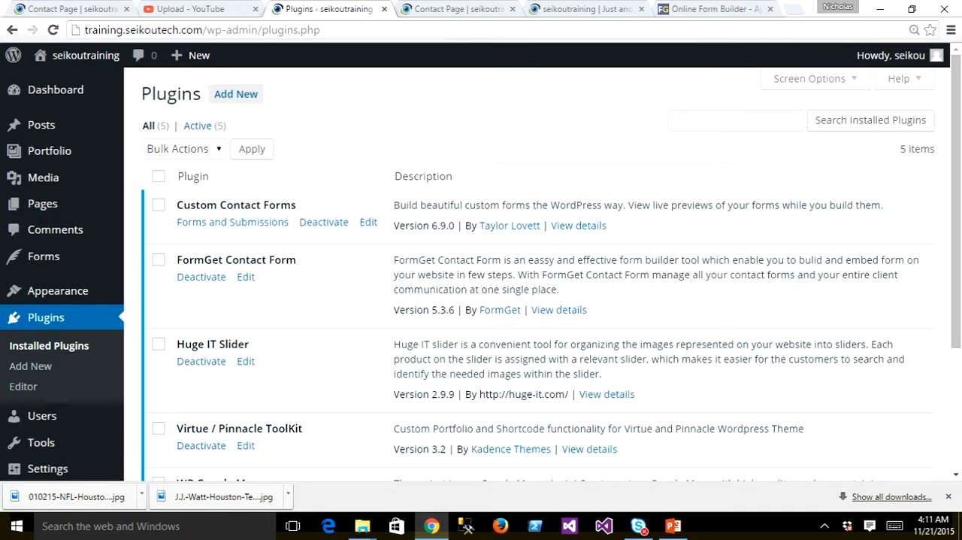
left_click(735, 120)
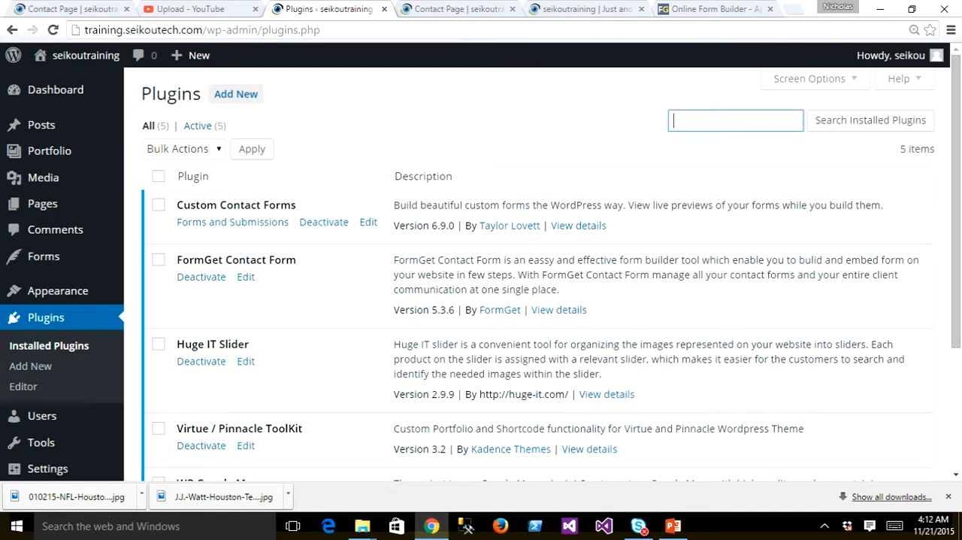
type("social med")
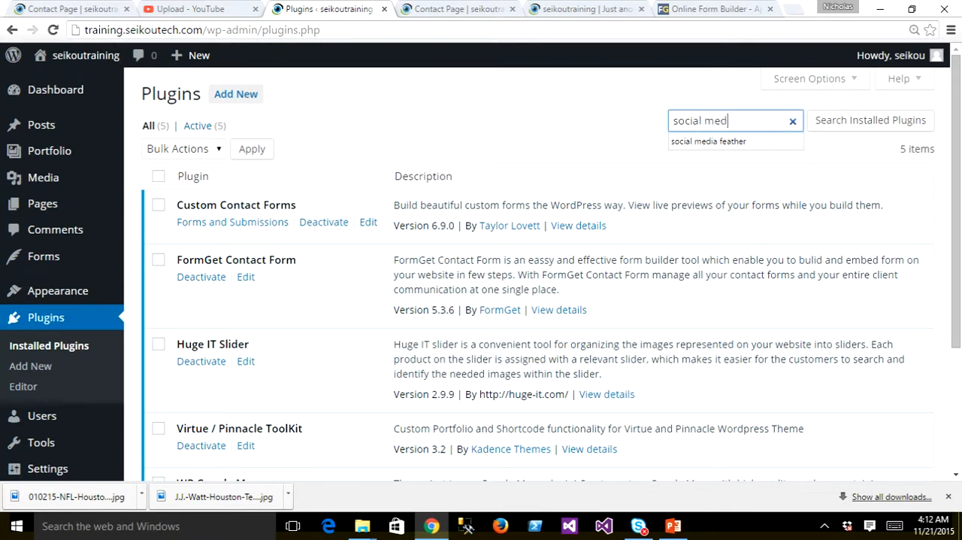
type("ia")
key("Return")
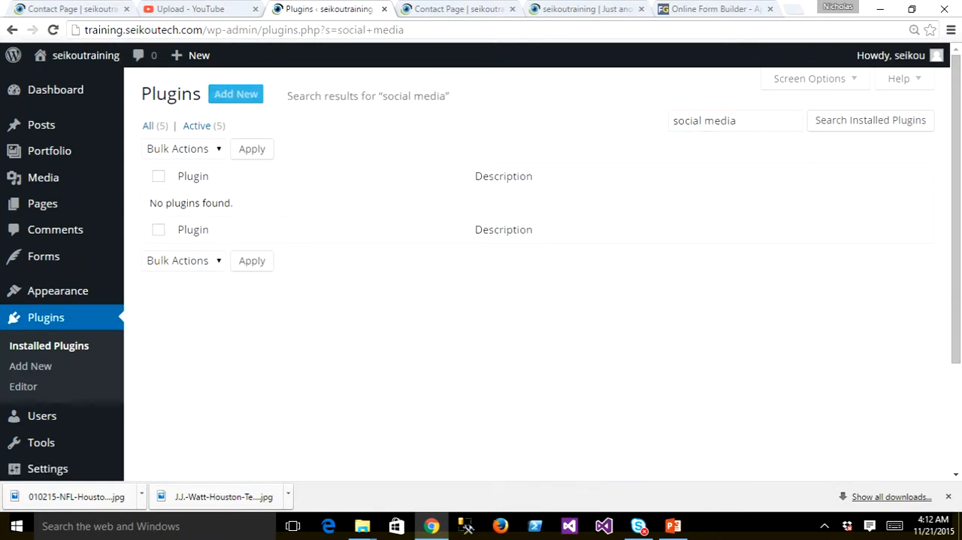
- Search for new plugins matching "social media", then install and activate Social Media Feather
left_click(236, 94)
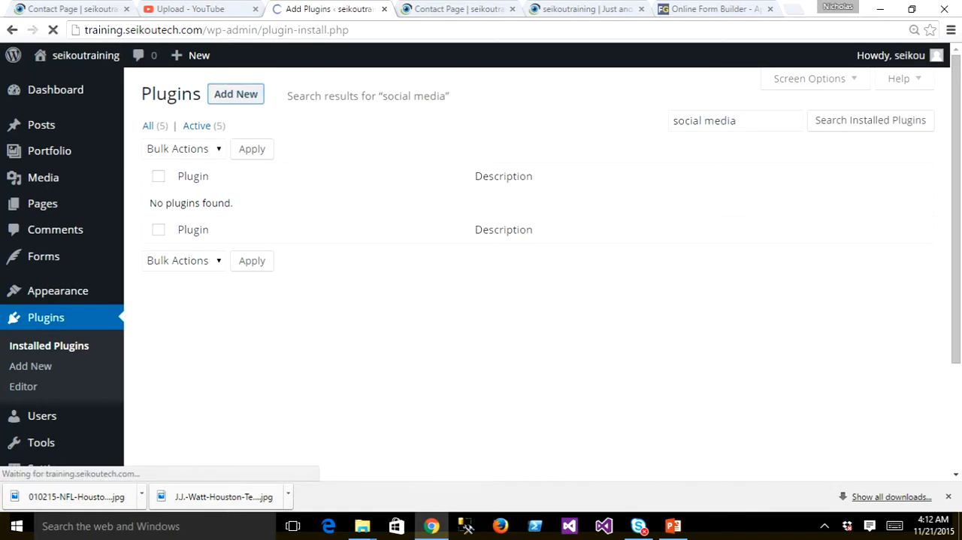
type("social")
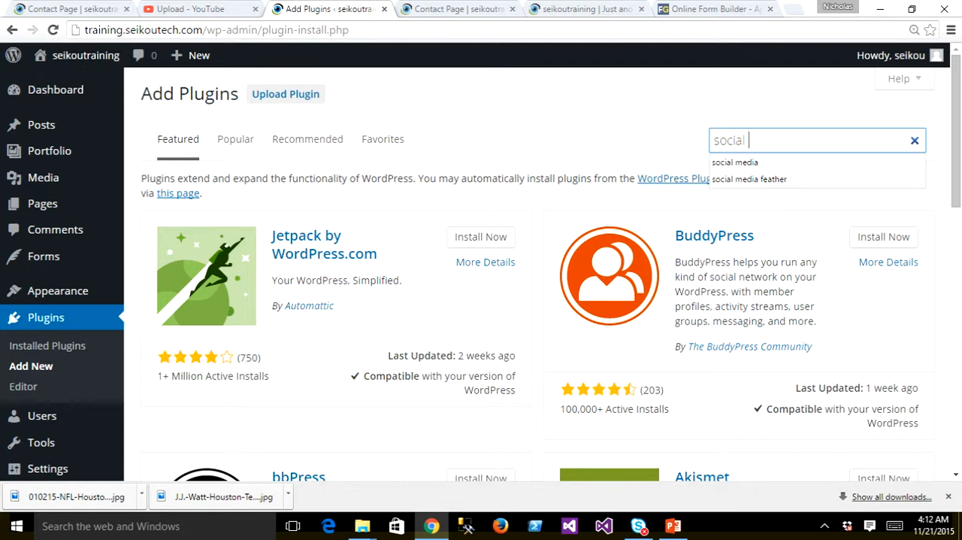
key("Down")
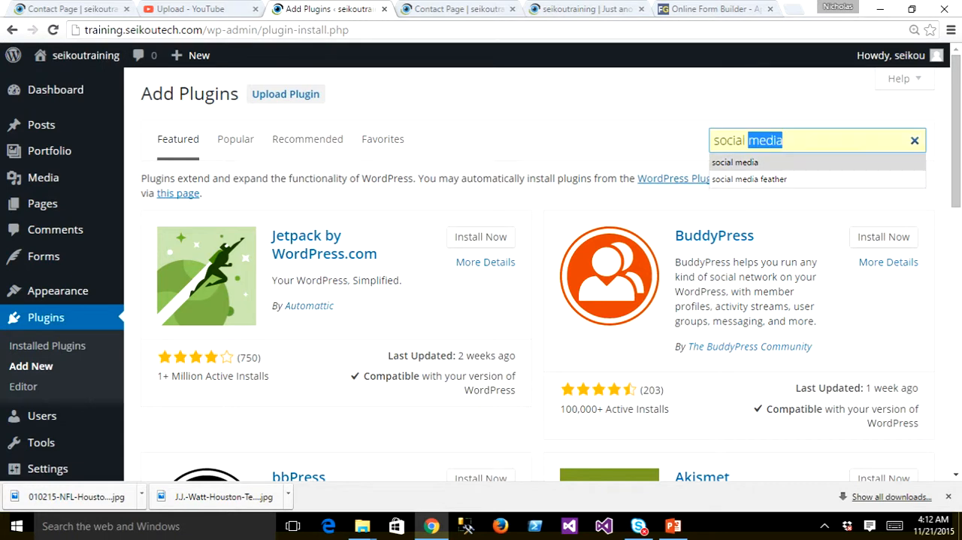
key("Return")
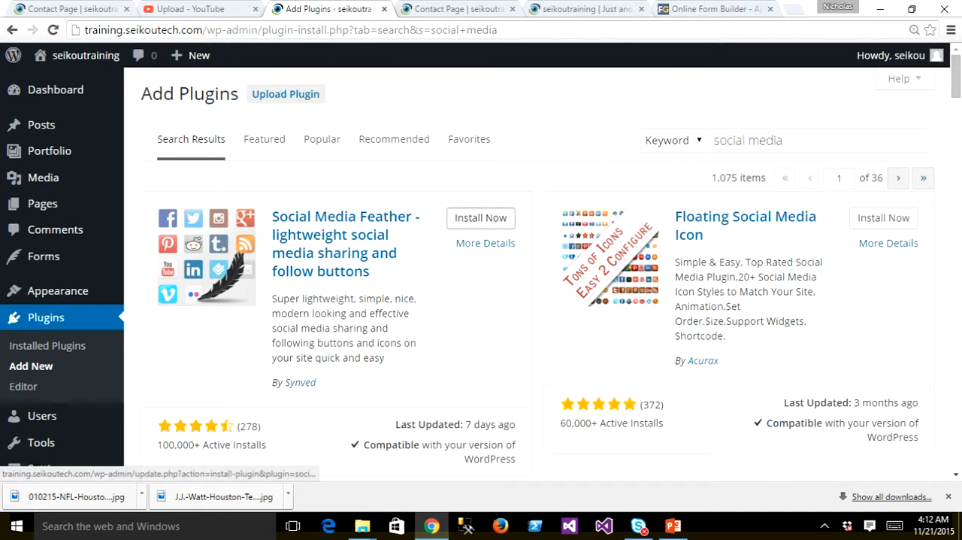
left_click(481, 218)
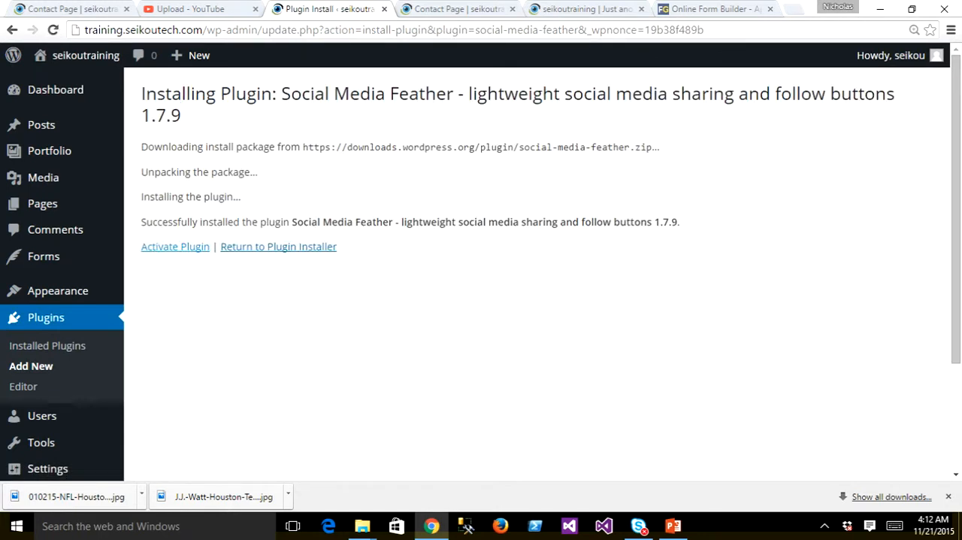
left_click(175, 247)
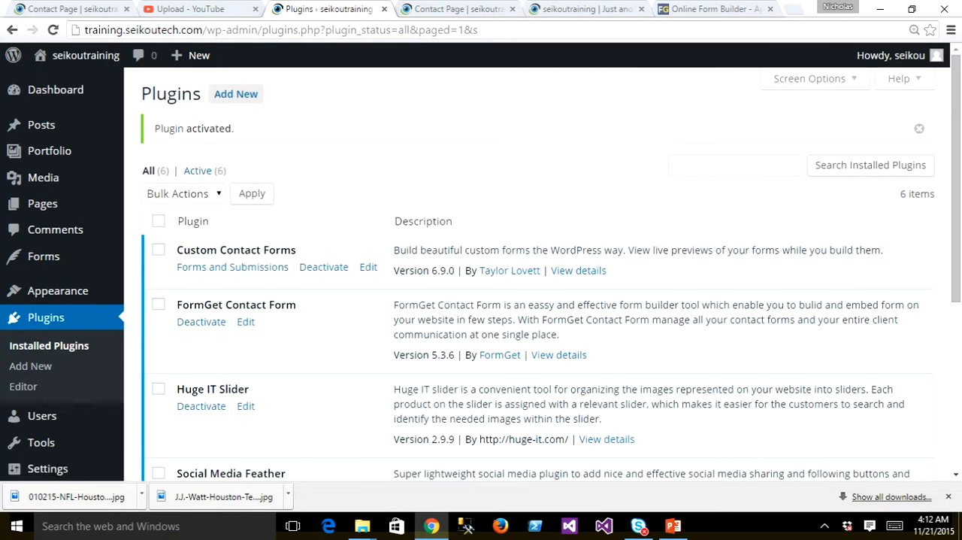
- Open the settings page of the Social Media Feather plugin
scroll(19, 257, "down", 2)
scroll(23, 260, "down", 2)
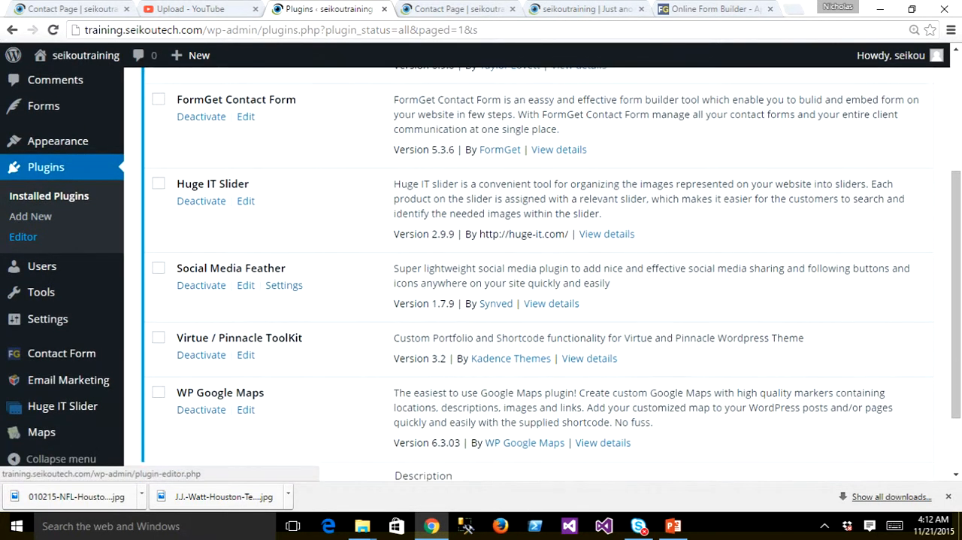
mouse_move(34, 319)
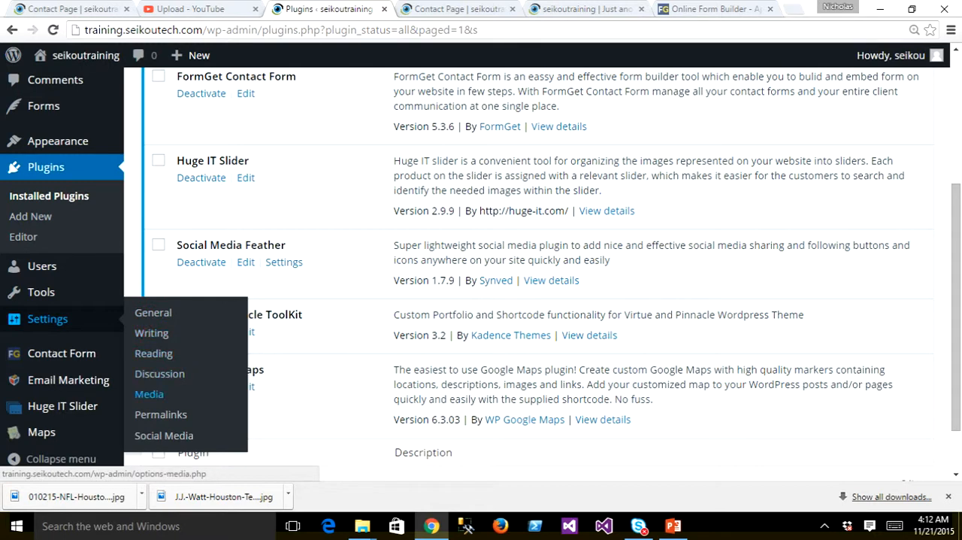
left_click(164, 435)
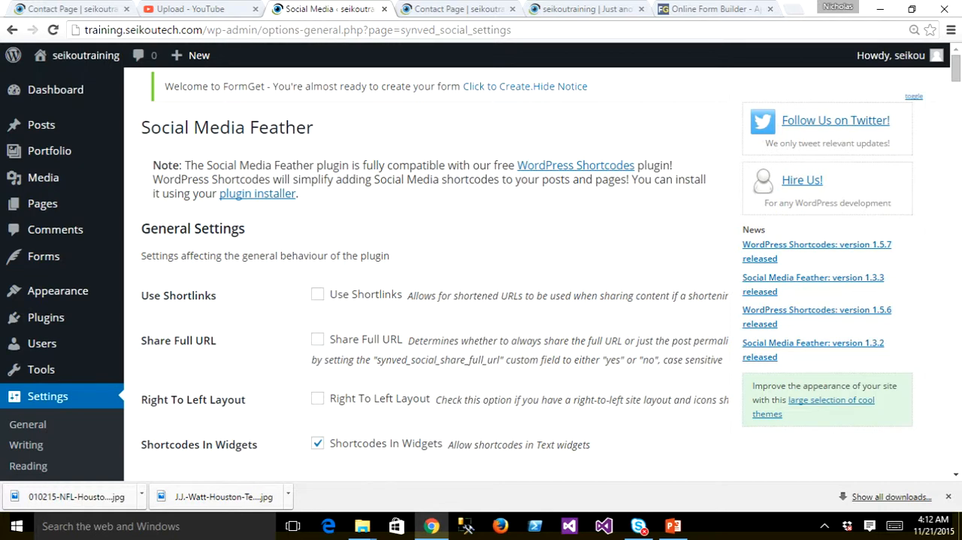
scroll(481, 271, "down", 3)
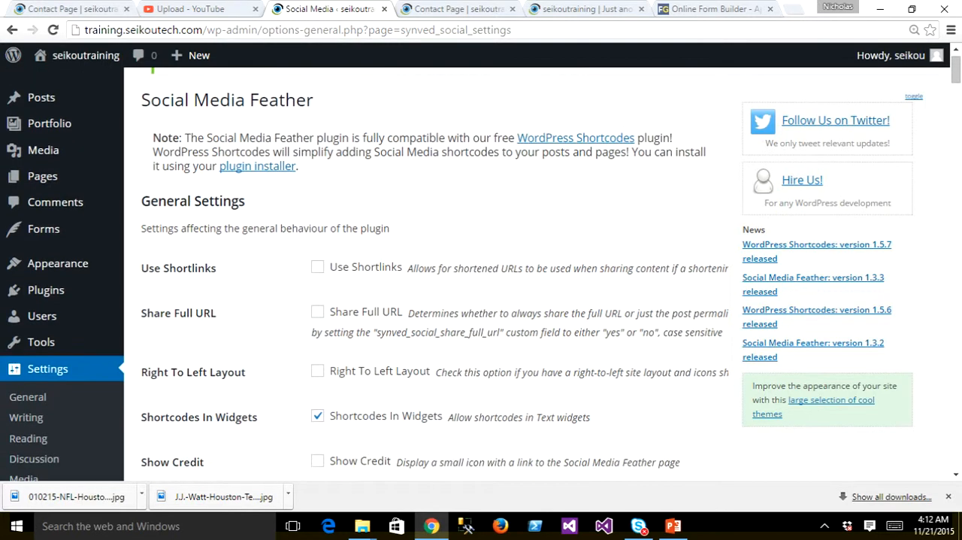
scroll(481, 271, "down", 7)
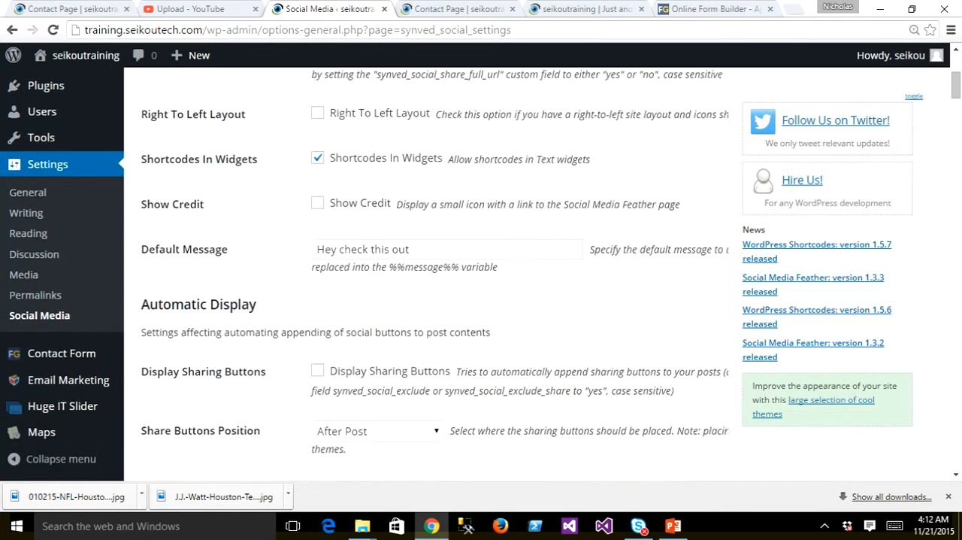
scroll(755, 457, "down", 14)
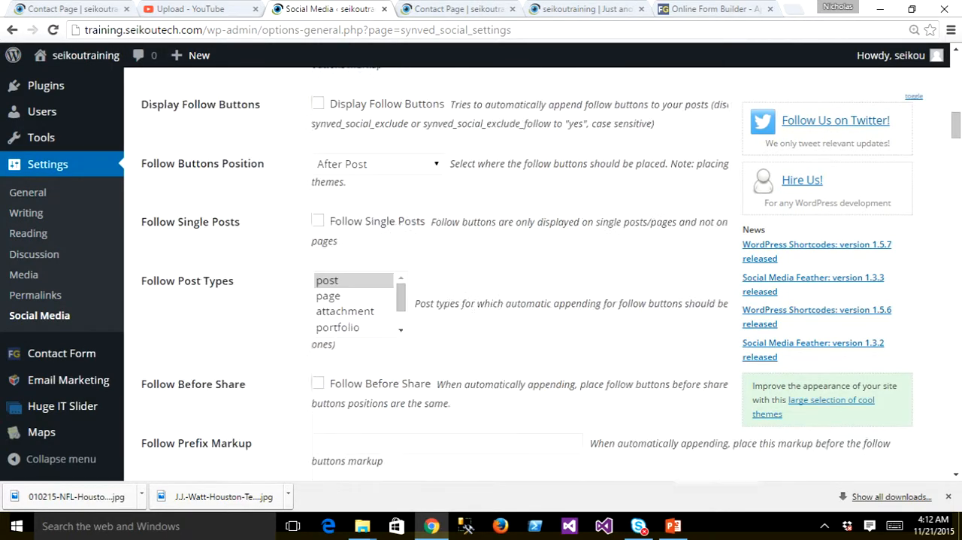
scroll(755, 457, "down", 2)
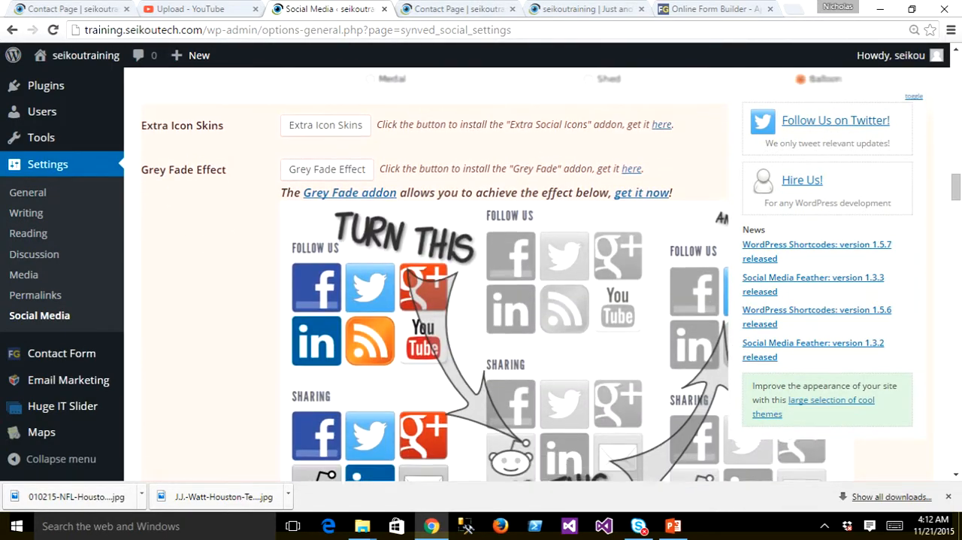
scroll(323, 151, "down", 15)
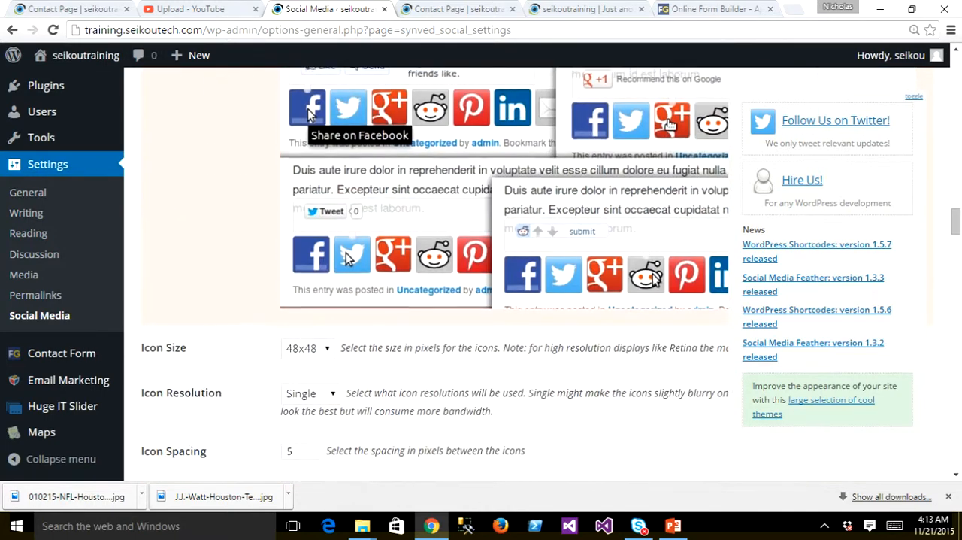
scroll(433, 274, "down", 8)
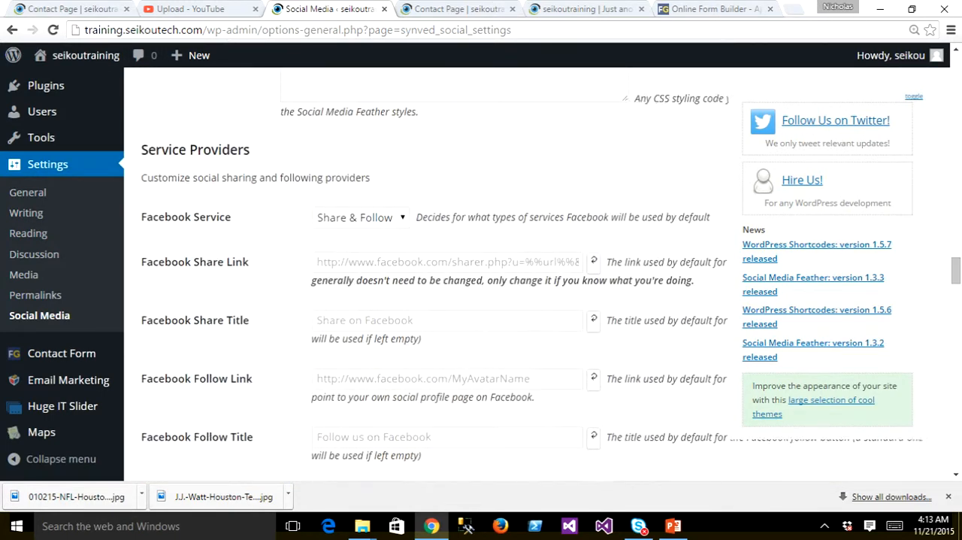
scroll(434, 274, "down", 1)
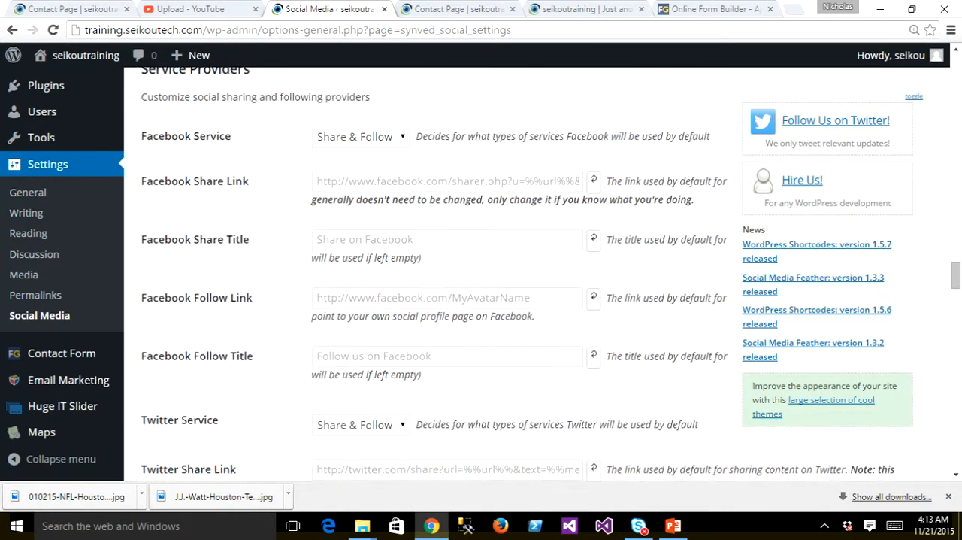
scroll(434, 275, "up", 1)
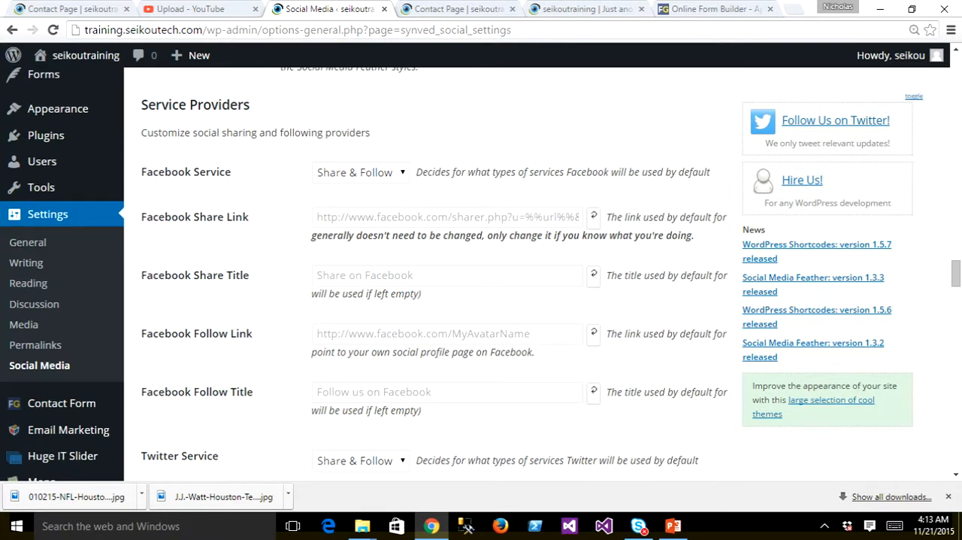
left_click(448, 217)
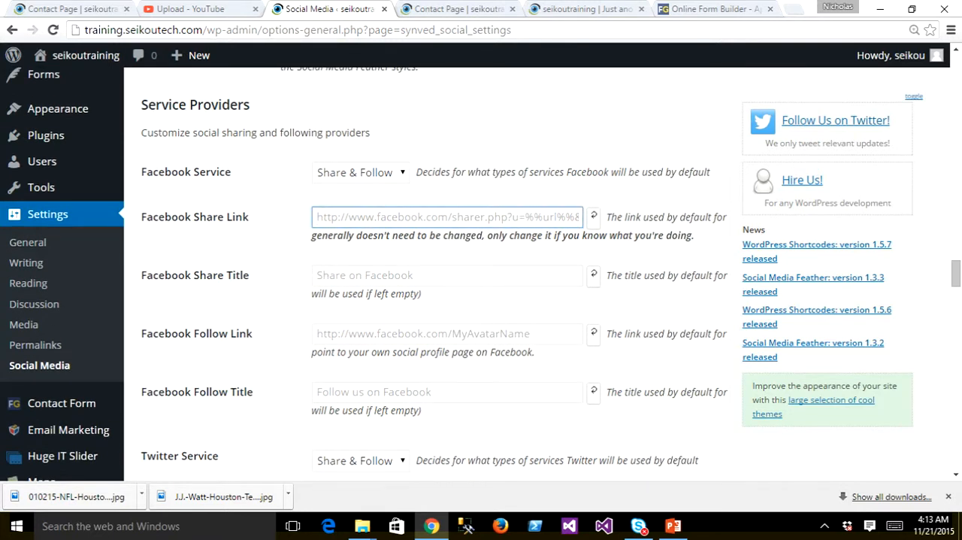
type("www")
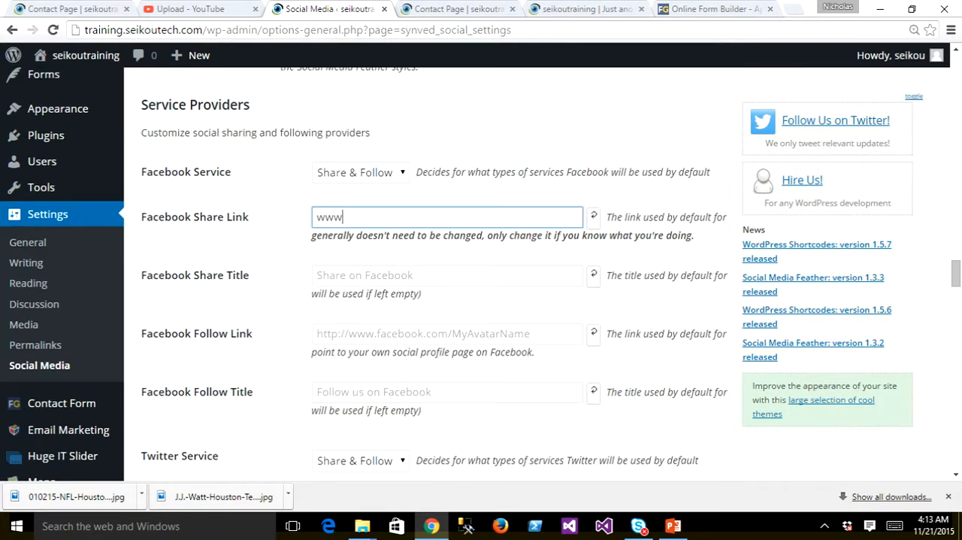
type(".facebook.com/")
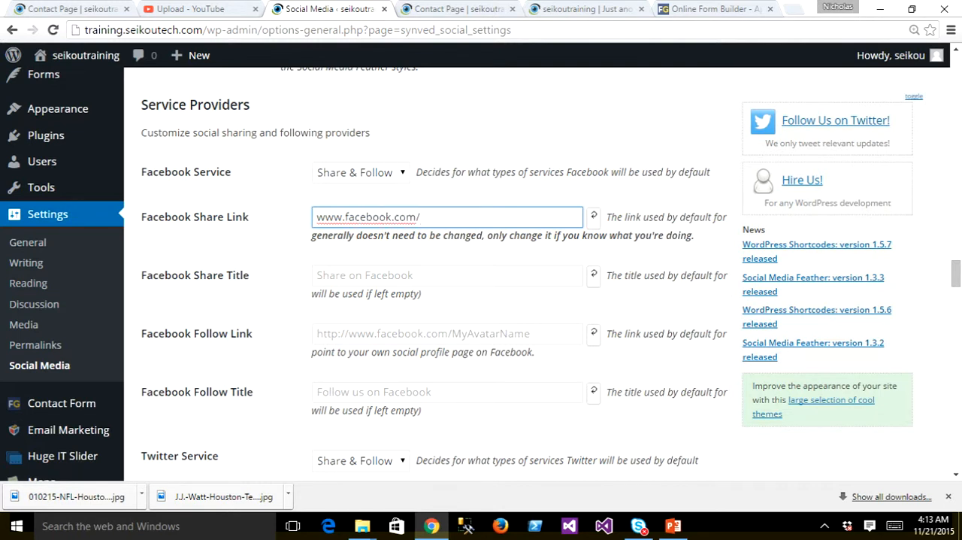
type("seikoutech")
scroll(481, 275, "down", 1)
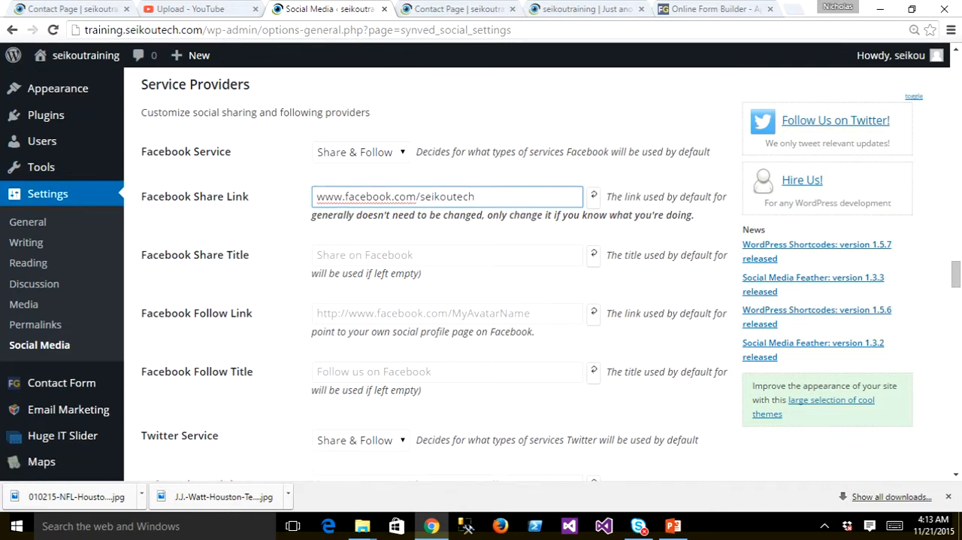
left_click_drag(476, 170, 315, 171)
key("ctrl+c")
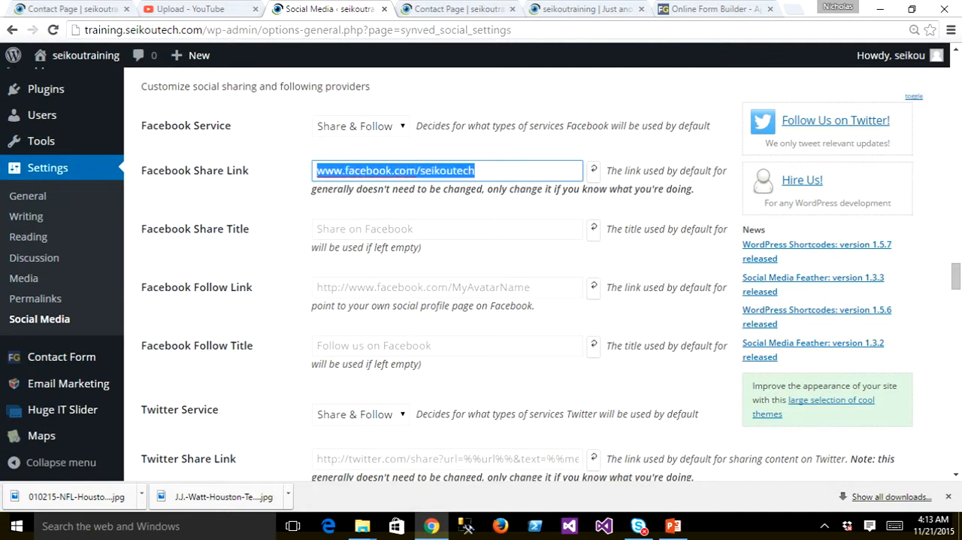
left_click(353, 229)
key("ctrl+v")
left_click(353, 287)
key("ctrl+v")
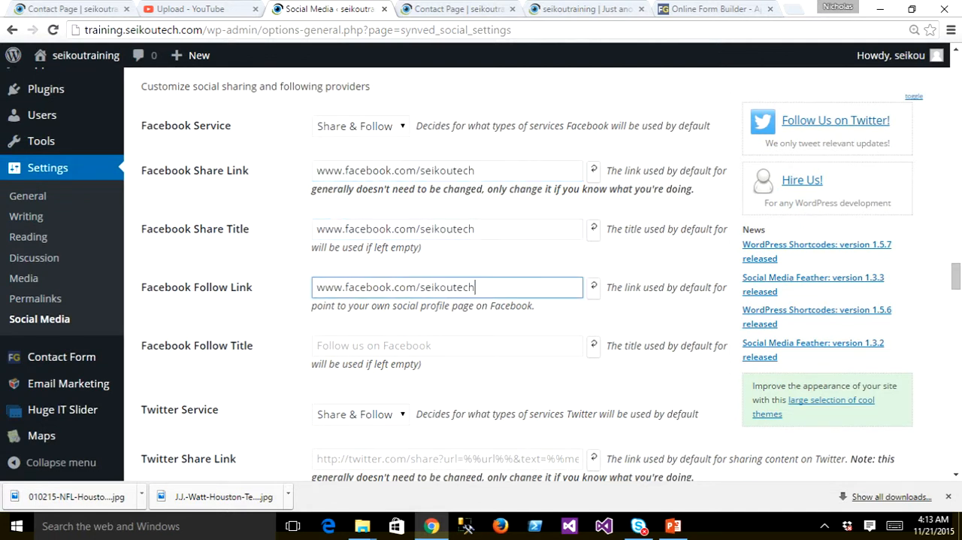
- Set the Facebook Follow Title to "Follow us on Facebook" and clear the Facebook Share Title
left_click(353, 346)
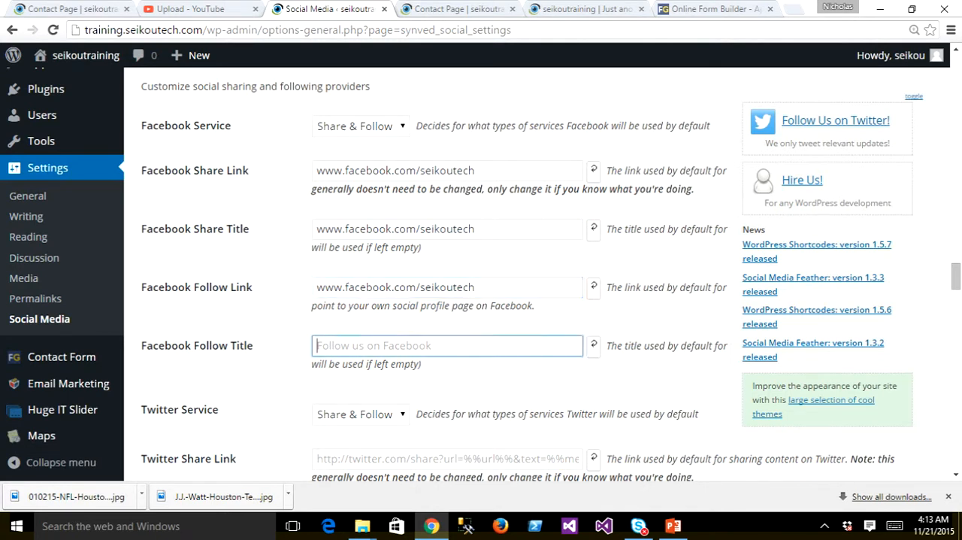
type("Fo")
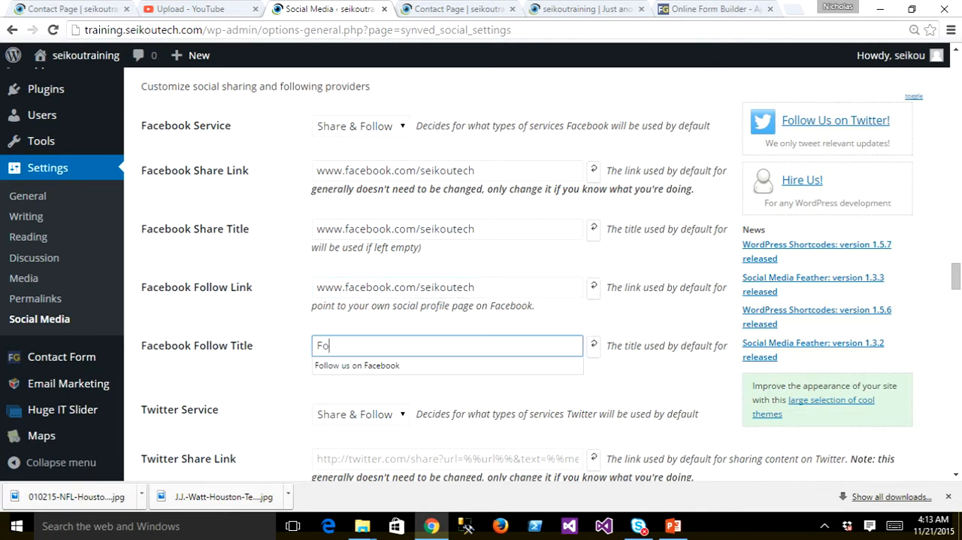
key("Down")
key("Tab")
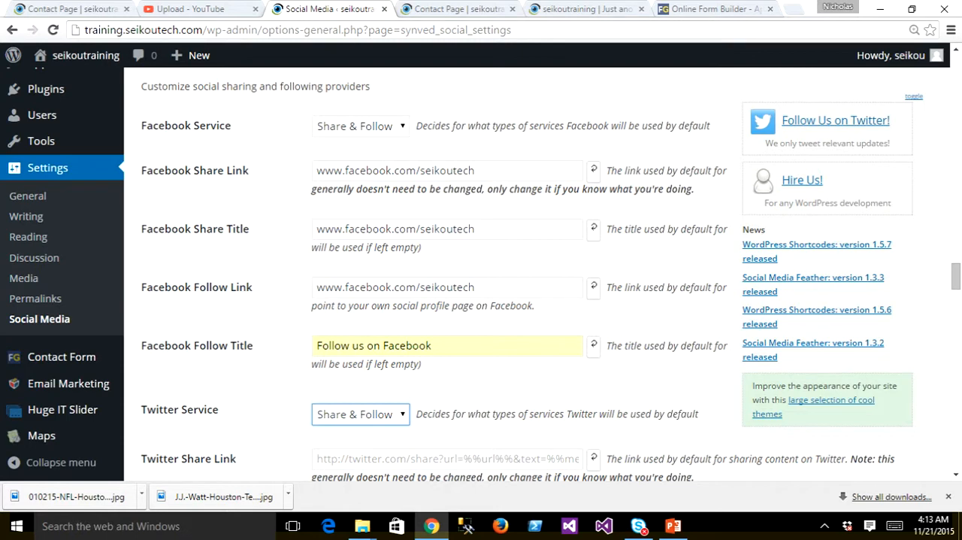
left_click_drag(477, 228, 315, 229)
key("BackSpace")
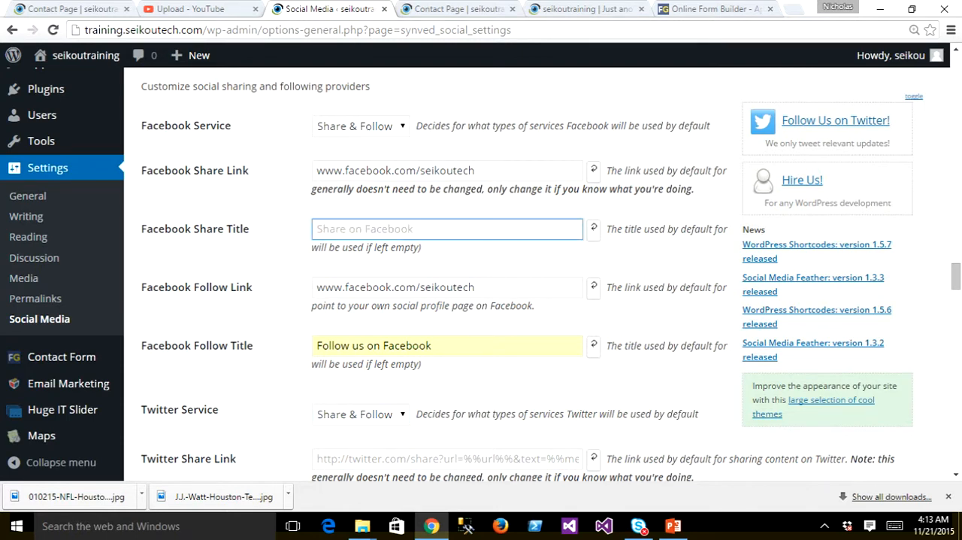
- Set the Twitter Share Link to twitter.com/seikoutech
scroll(523, 274, "down", 3)
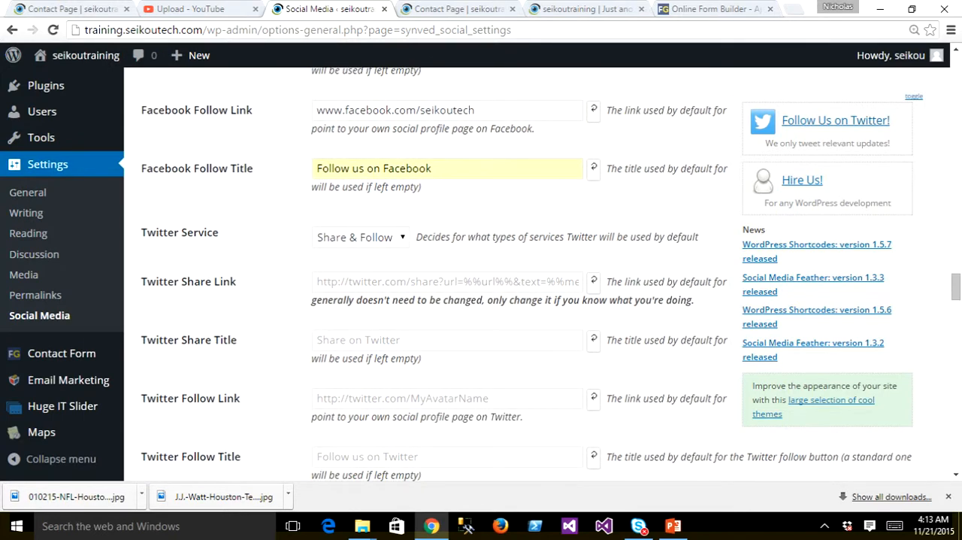
left_click(447, 282)
type("twi")
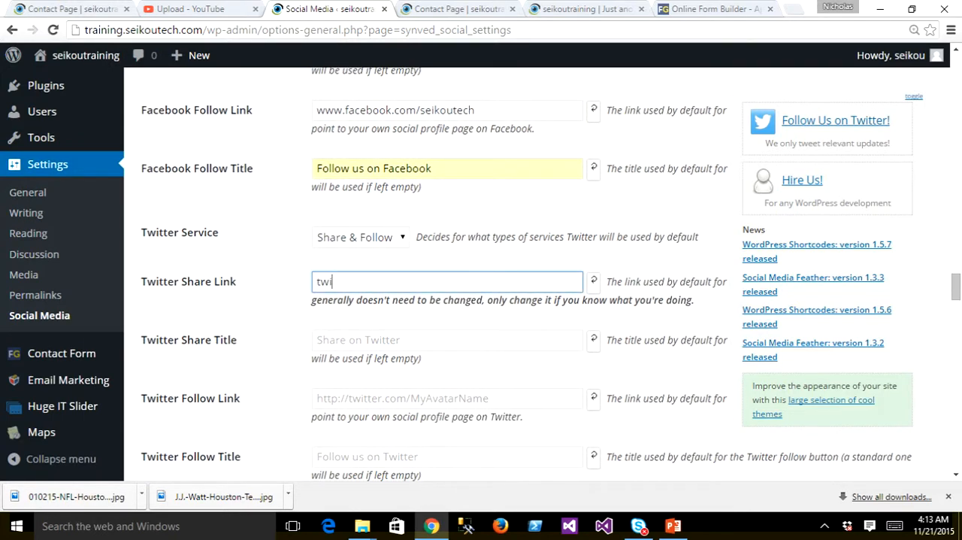
type("tter.com/seikoutech")
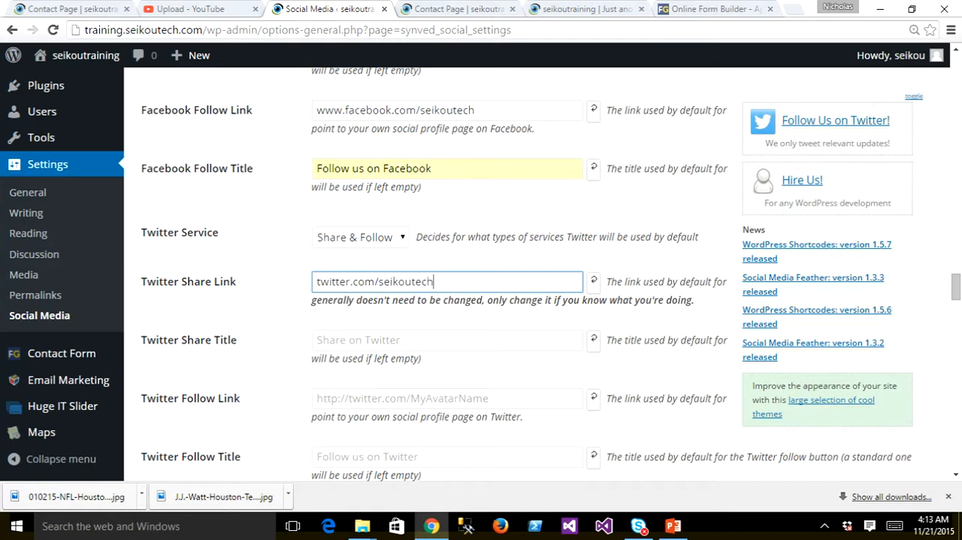
- Save the Social Media Feather settings, leaving the remaining service providers at their defaults
scroll(526, 274, "down", 11)
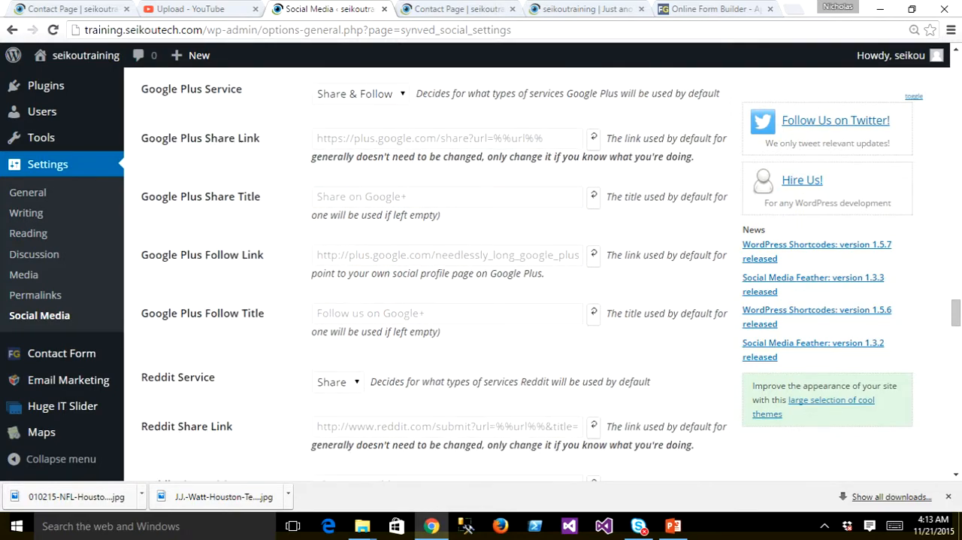
scroll(526, 275, "down", 15)
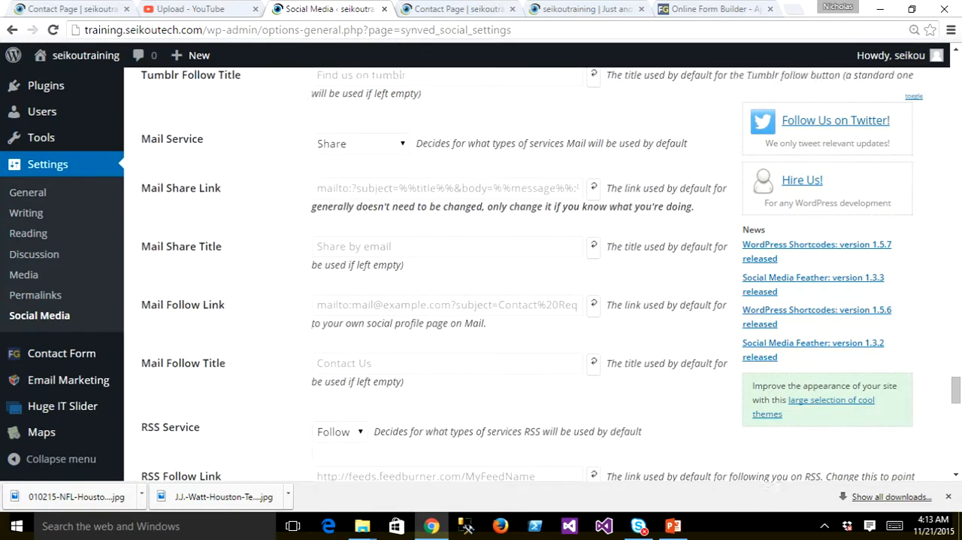
scroll(527, 274, "down", 13)
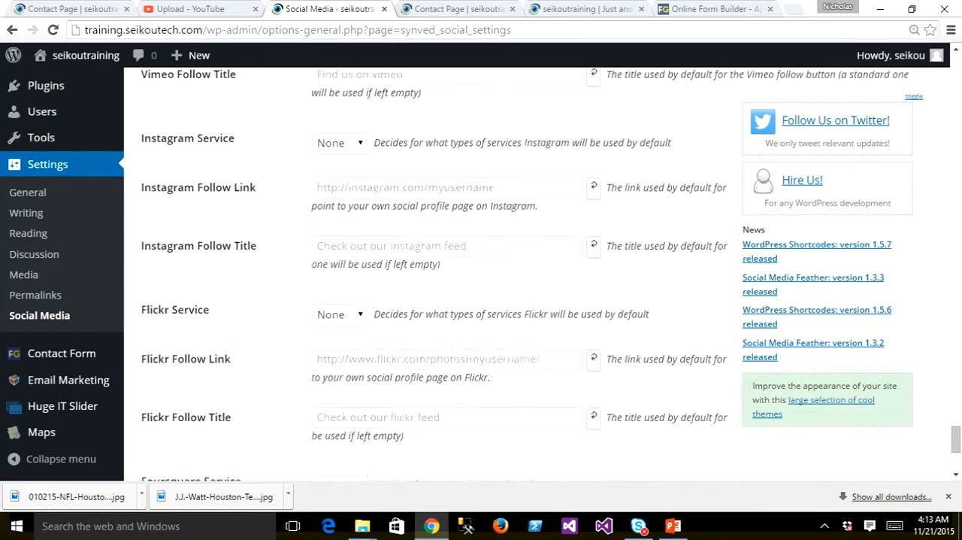
left_click(181, 386)
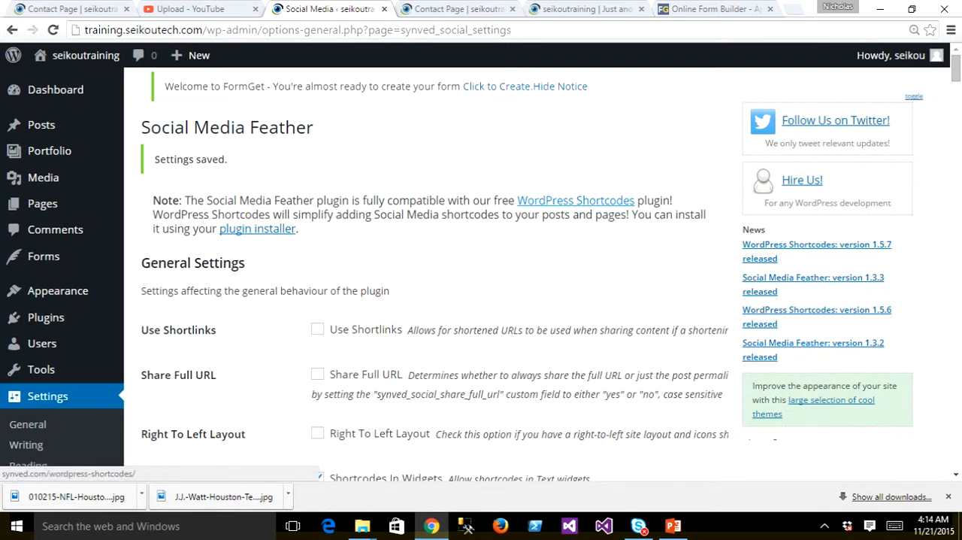
- Open the linked WordPress Shortcodes page and review the Social Media Feather settings from General Settings through Service Providers
left_click(576, 200)
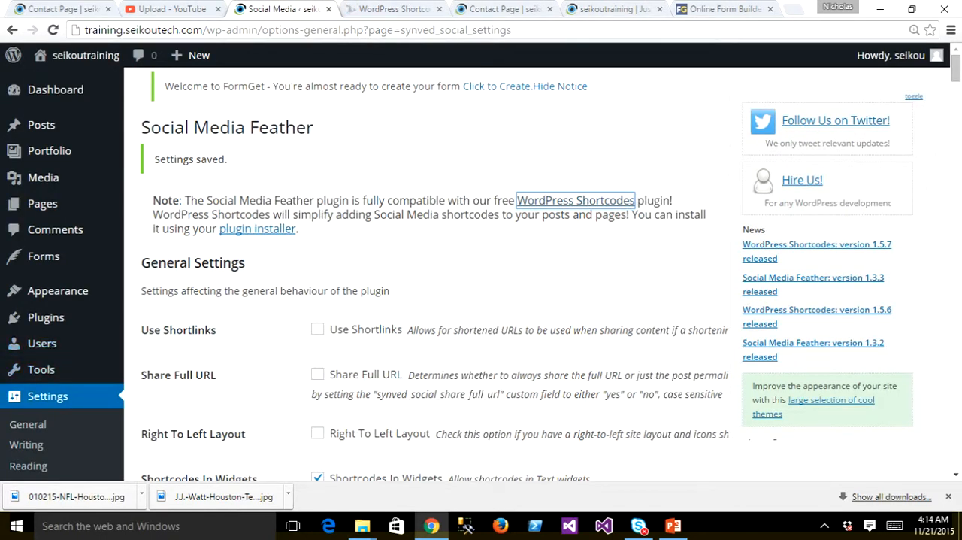
scroll(481, 274, "down", 3)
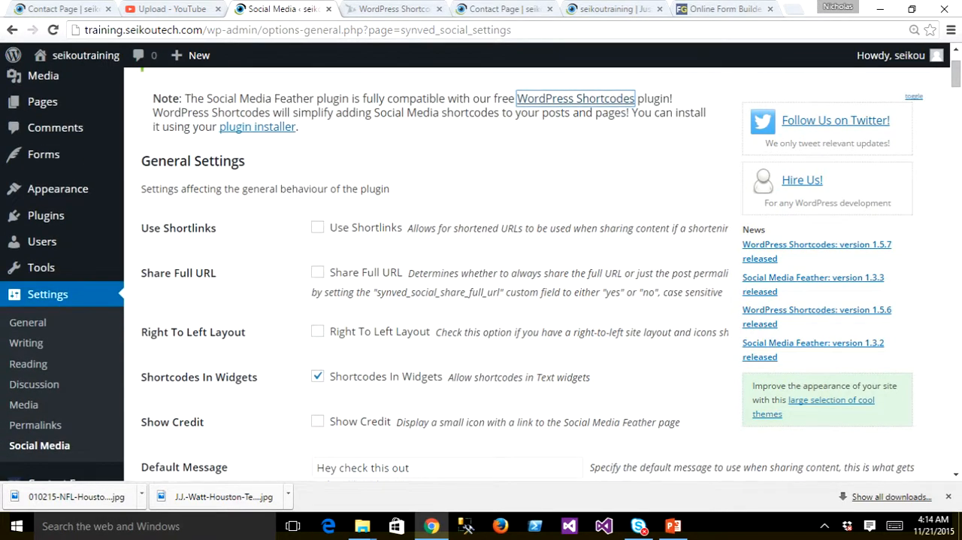
scroll(482, 274, "down", 5)
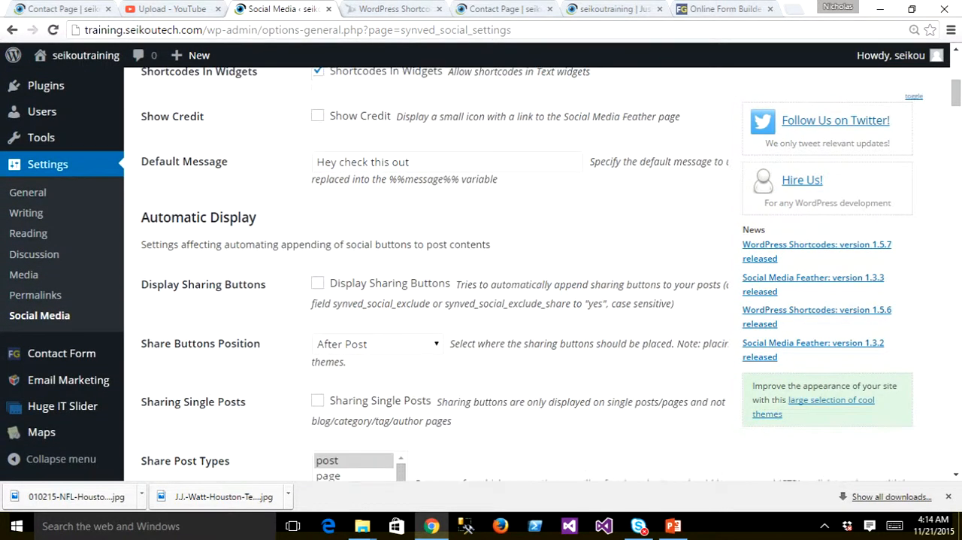
scroll(481, 273, "down", 5)
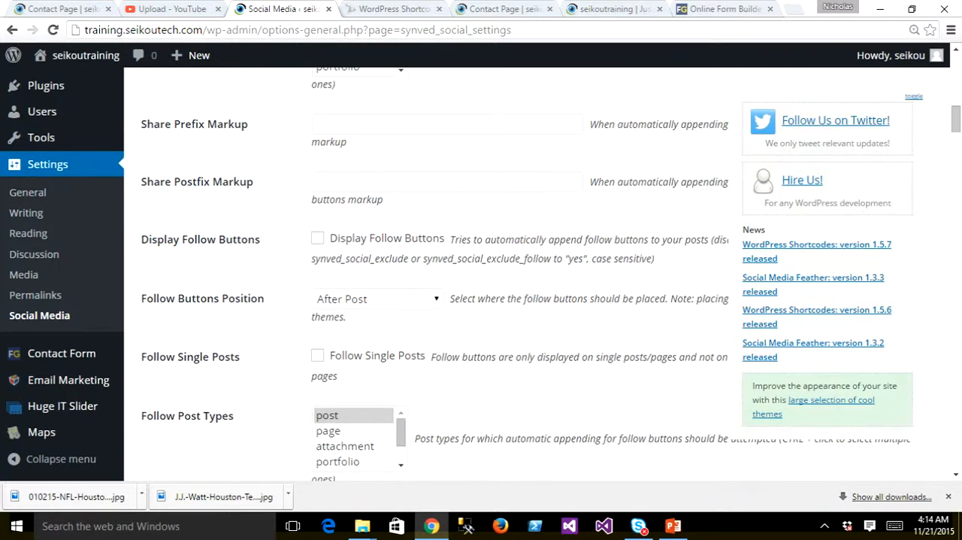
scroll(481, 274, "down", 7)
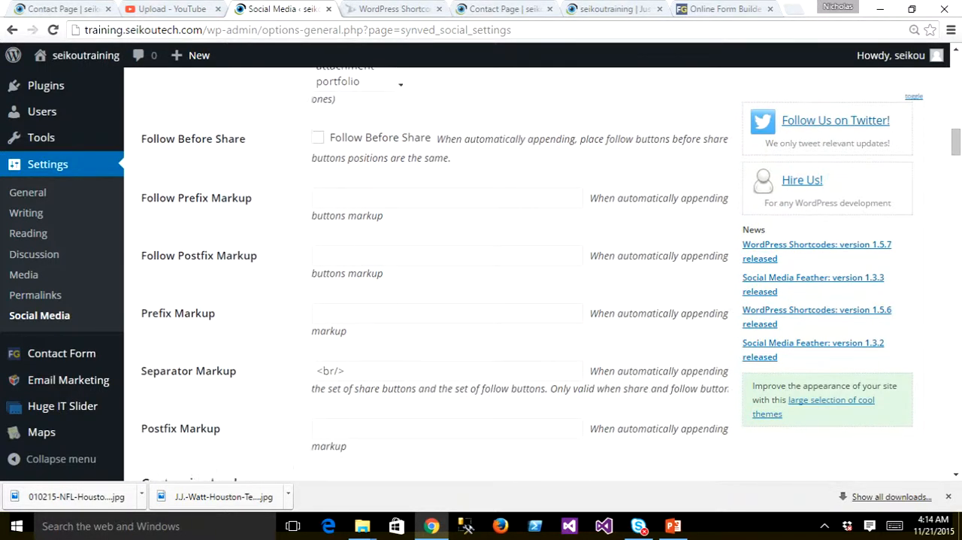
scroll(482, 274, "down", 1)
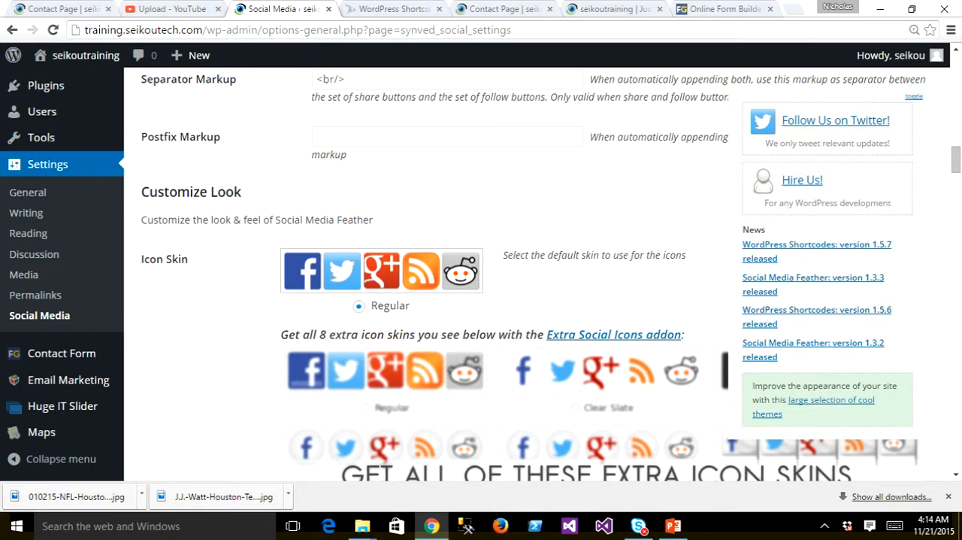
scroll(482, 274, "down", 5)
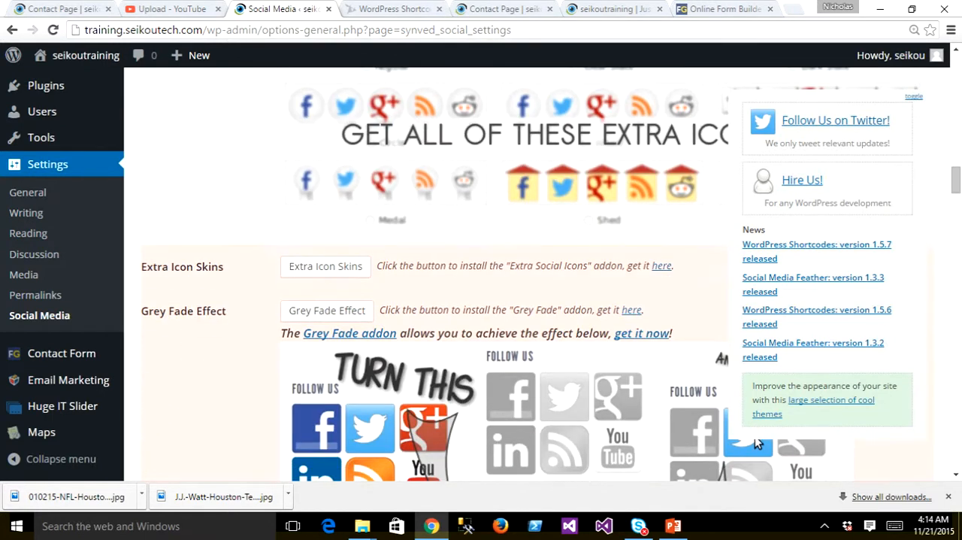
scroll(481, 274, "down", 7)
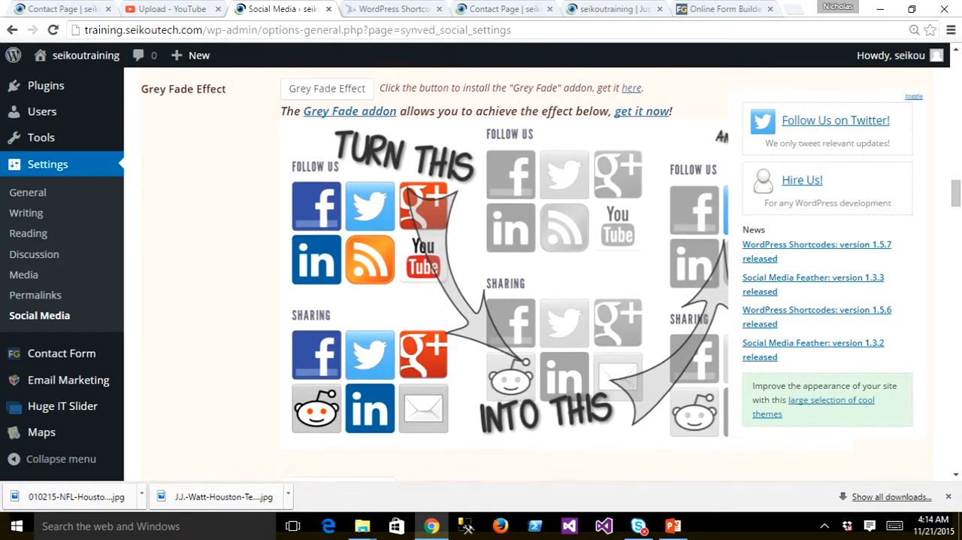
scroll(481, 273, "down", 8)
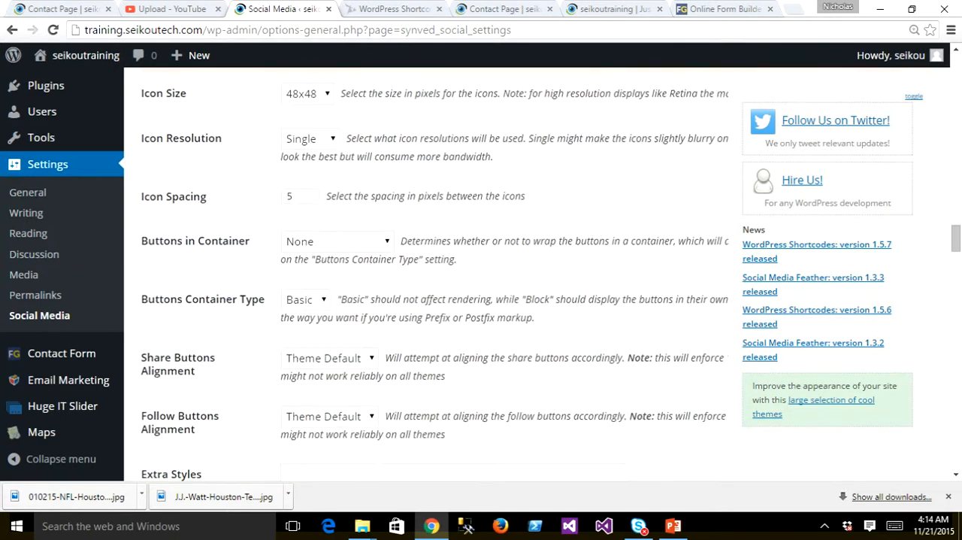
scroll(481, 274, "down", 6)
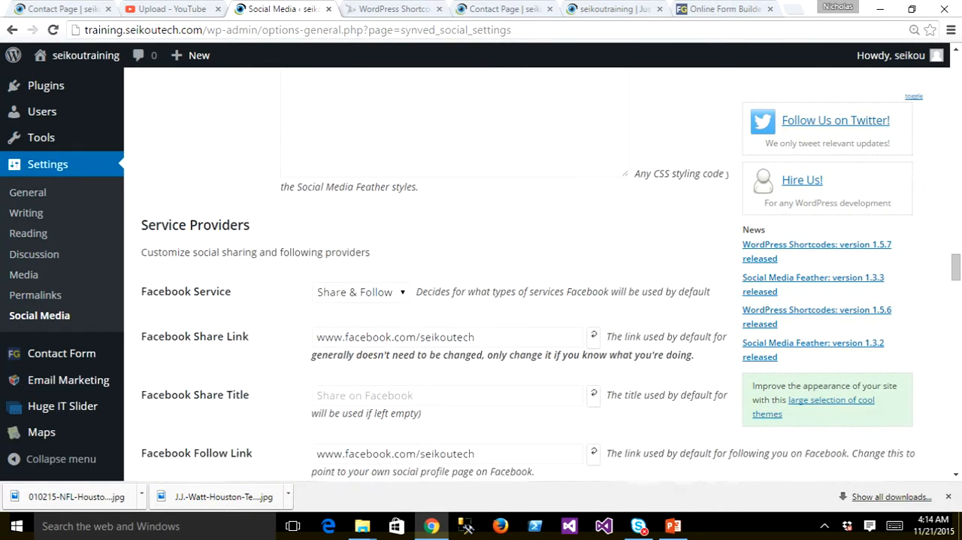
scroll(481, 274, "down", 7)
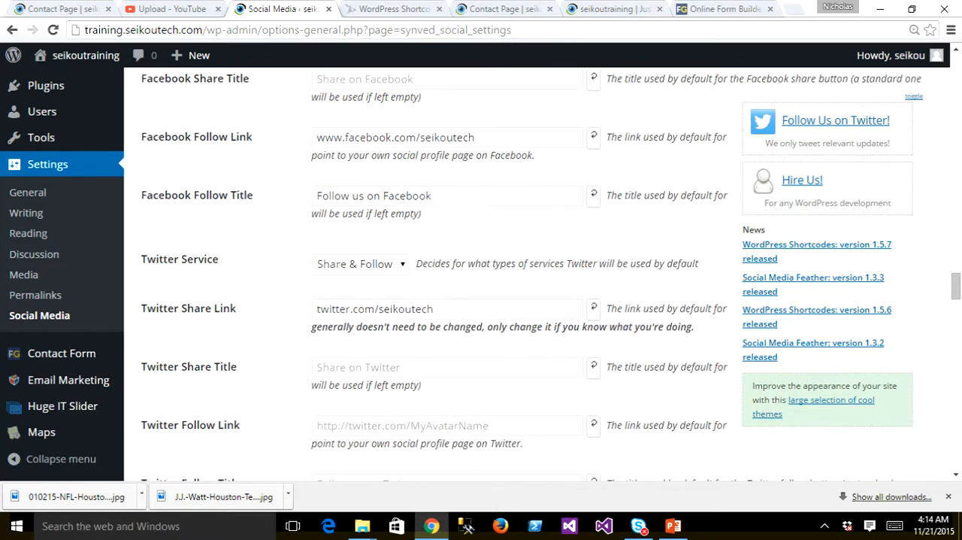
scroll(482, 274, "down", 3)
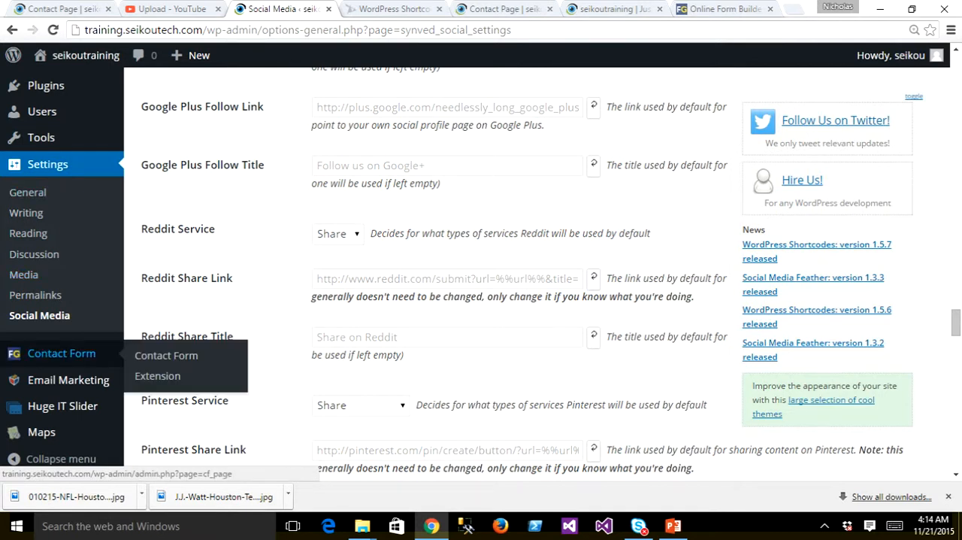
- Open the installed plugins list, check Social Media Feather's General Settings from there, and return to the list
mouse_move(46, 85)
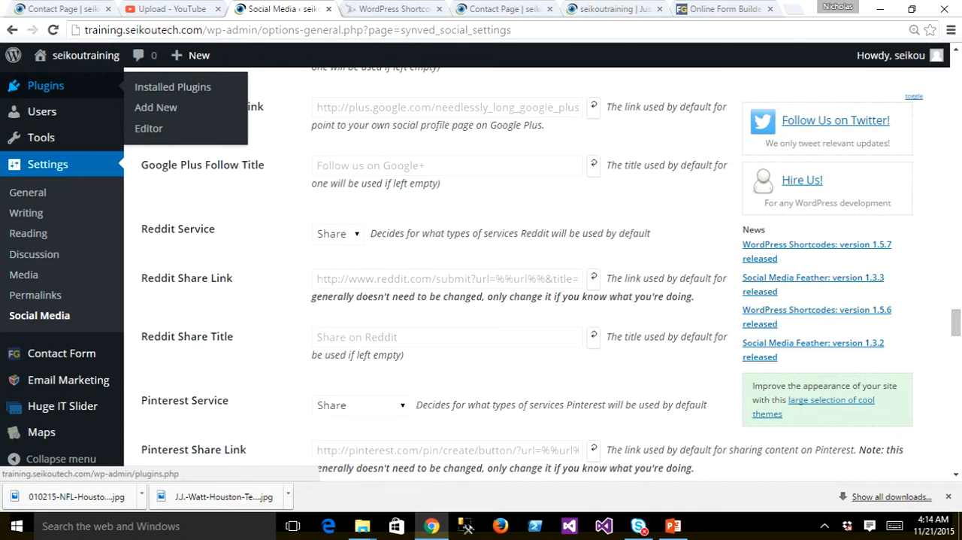
left_click(45, 86)
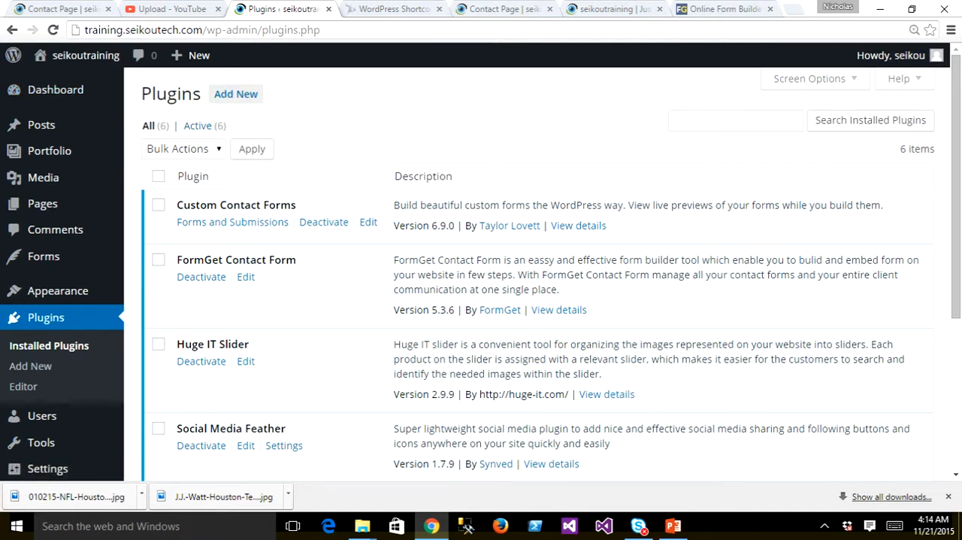
left_click(284, 445)
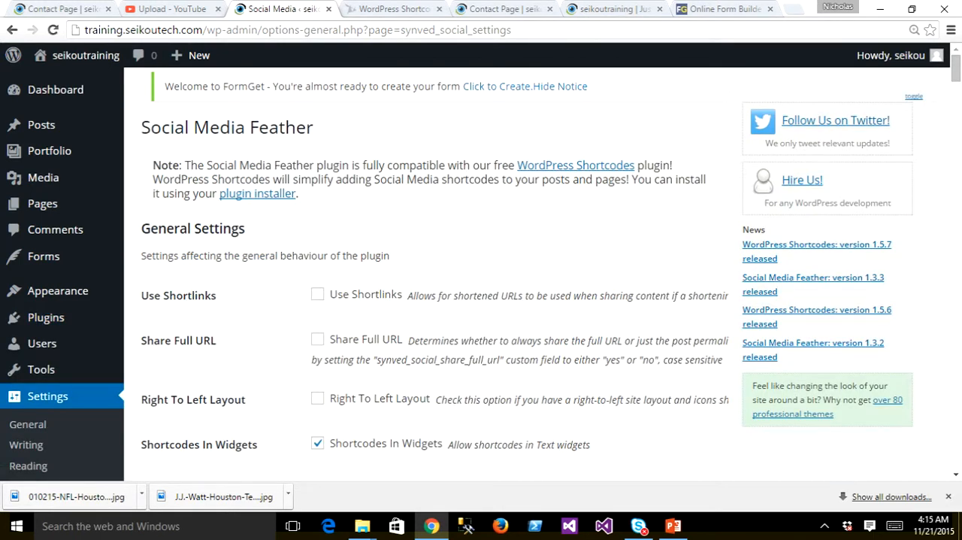
scroll(481, 270, "down", 2)
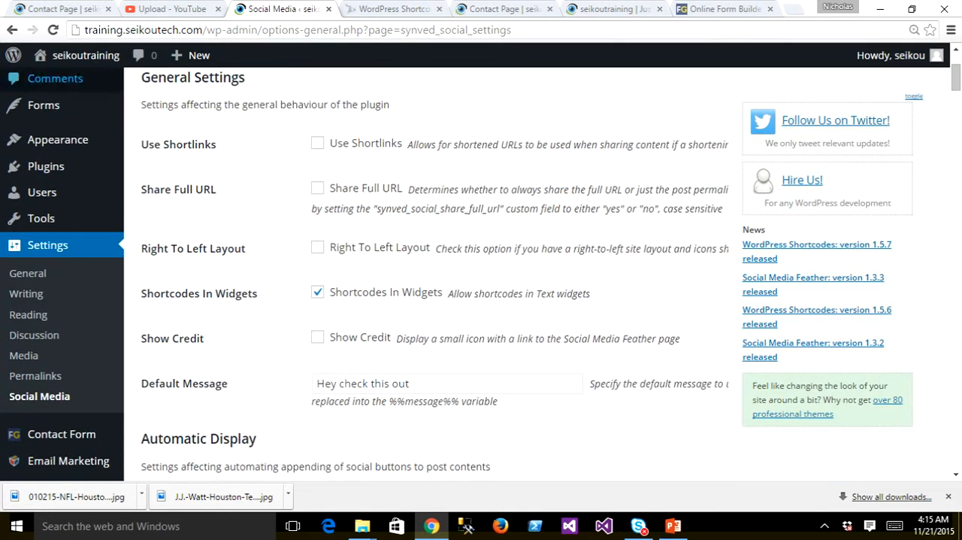
left_click(12, 30)
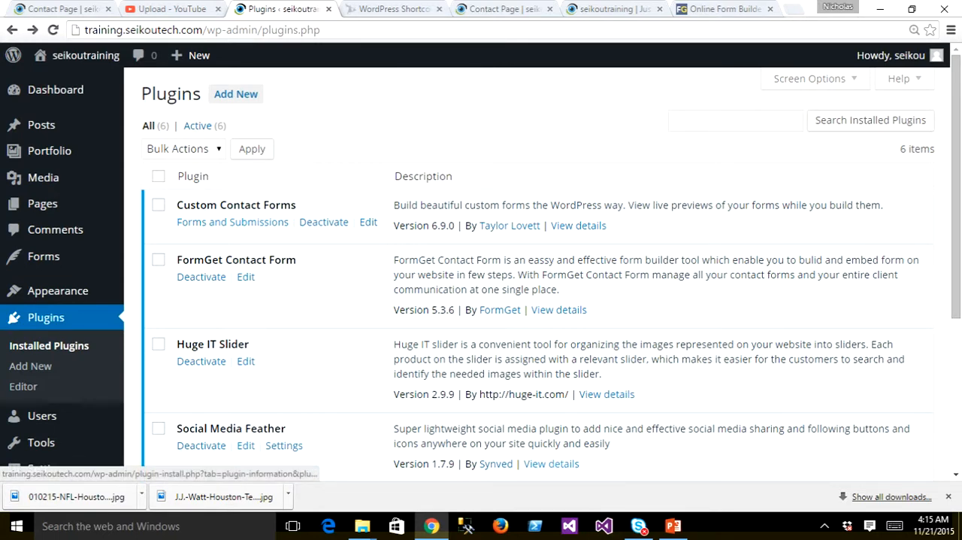
- Open the details of Social Media Feather and read its description down to the Example Shortcodes section
left_click(552, 464)
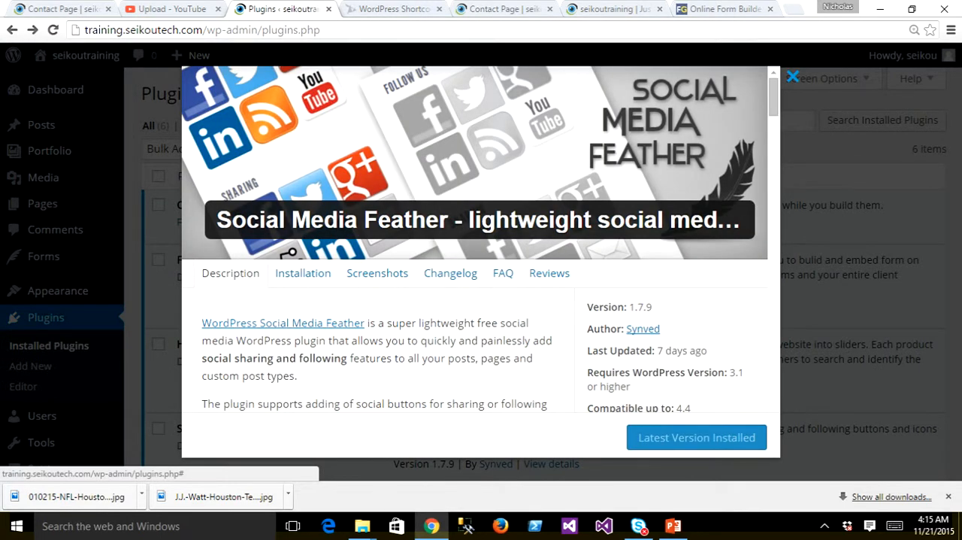
scroll(474, 248, "down", 3)
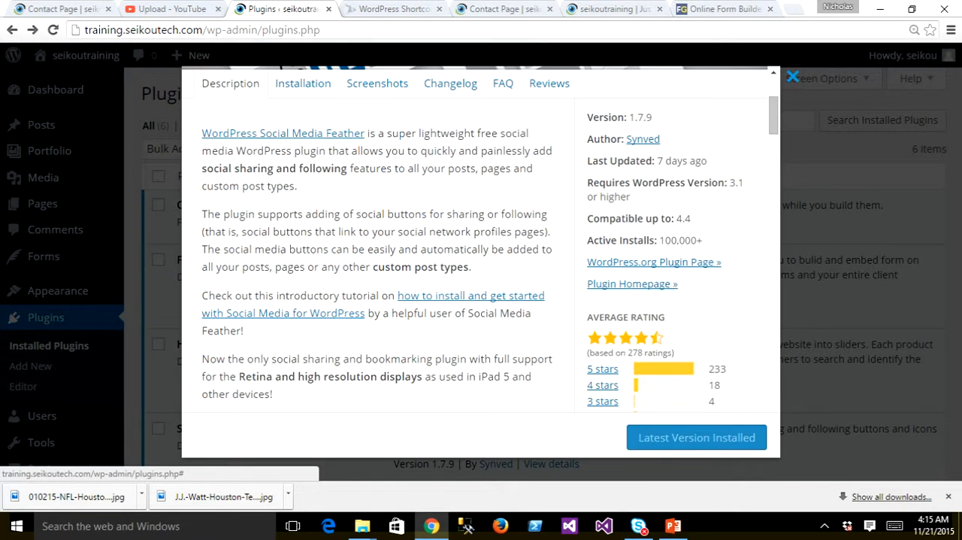
scroll(474, 248, "down", 10)
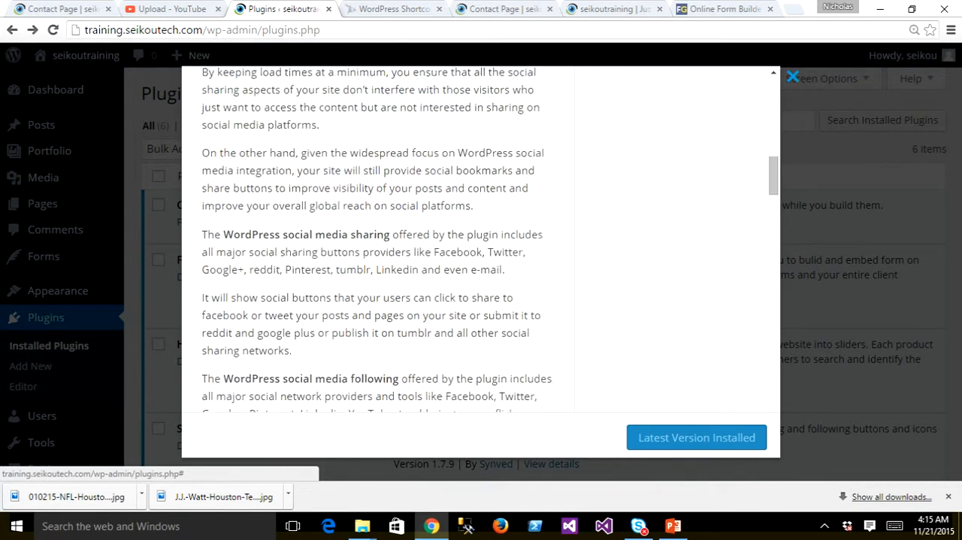
scroll(473, 248, "down", 12)
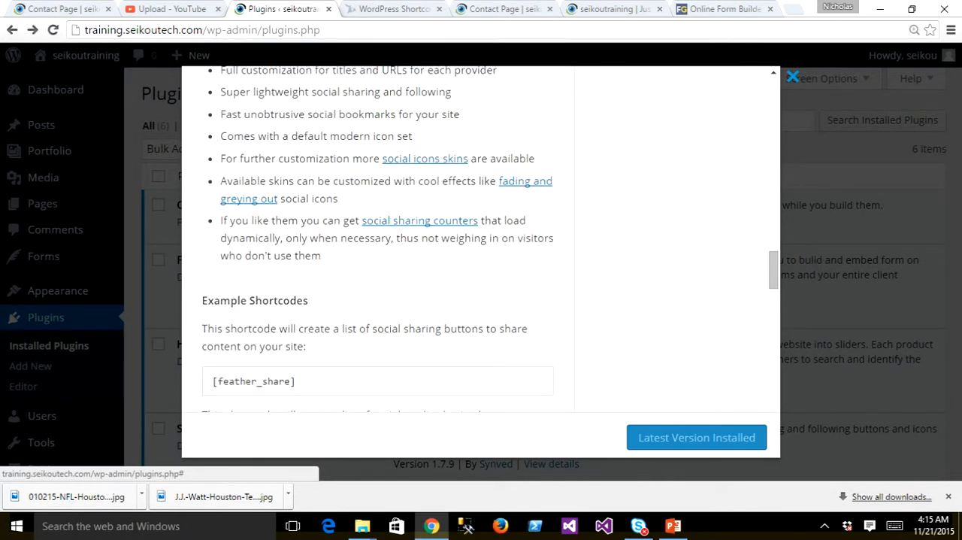
scroll(474, 248, "down", 1)
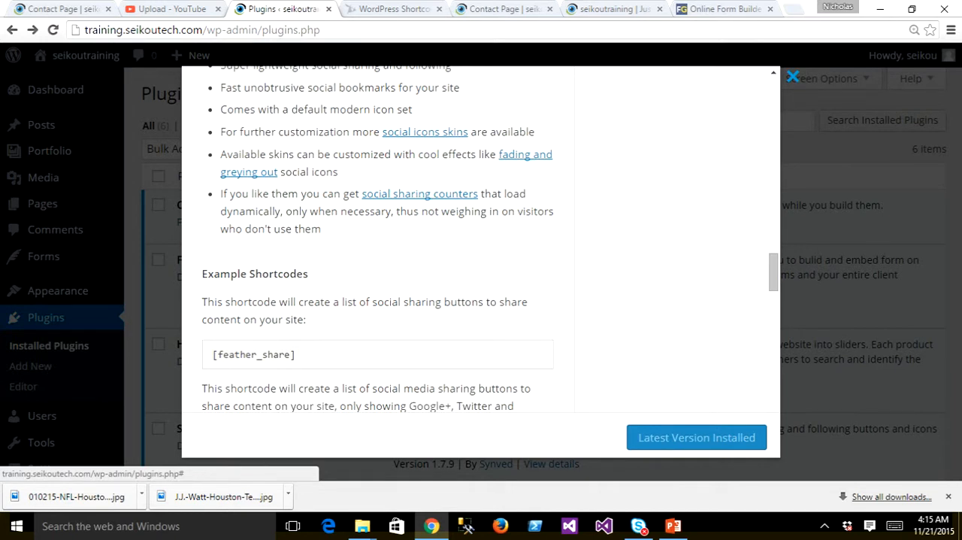
- Copy the example shortcode that shows only google_plus, twitter and facebook from the plugin's Example Shortcodes, and close the details
left_click_drag(296, 354, 212, 355)
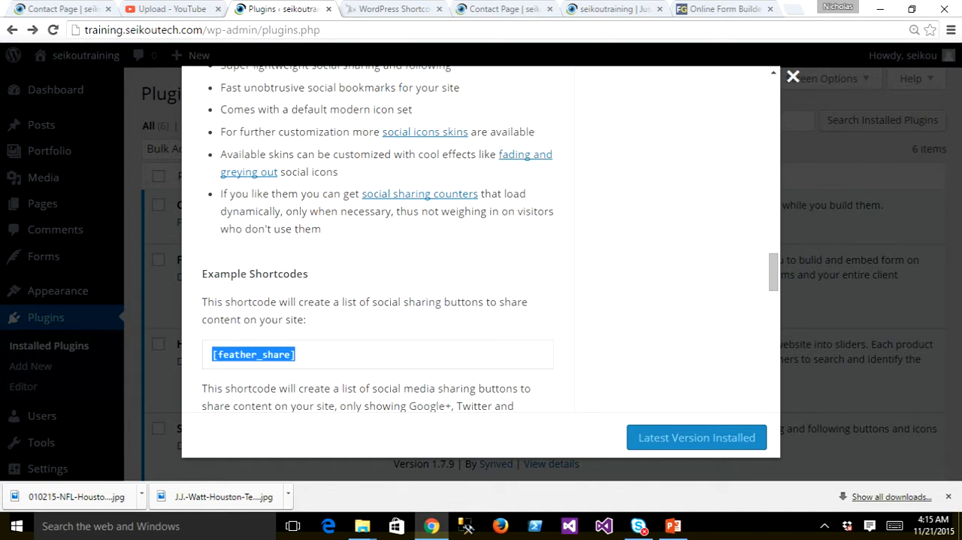
scroll(481, 241, "down", 3)
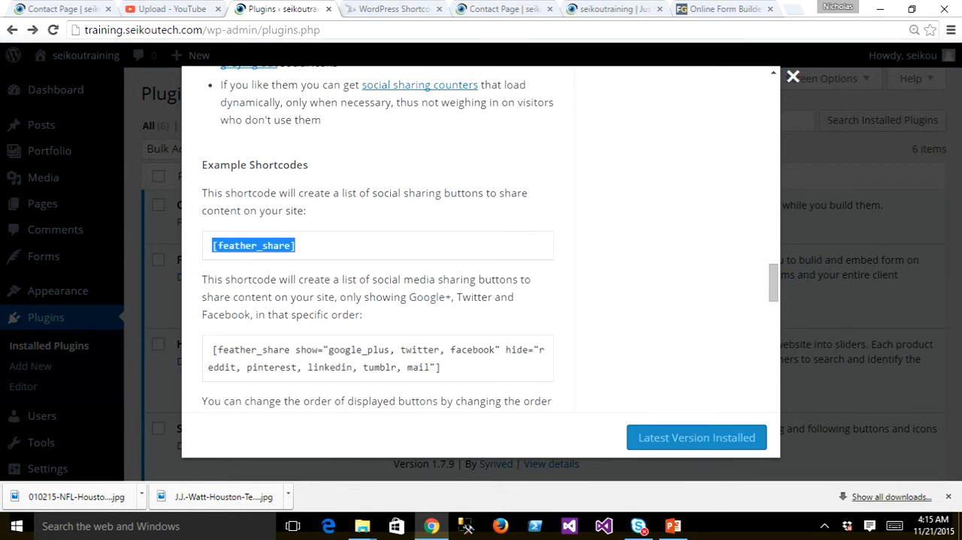
left_click_drag(441, 367, 212, 350)
key("ctrl+c")
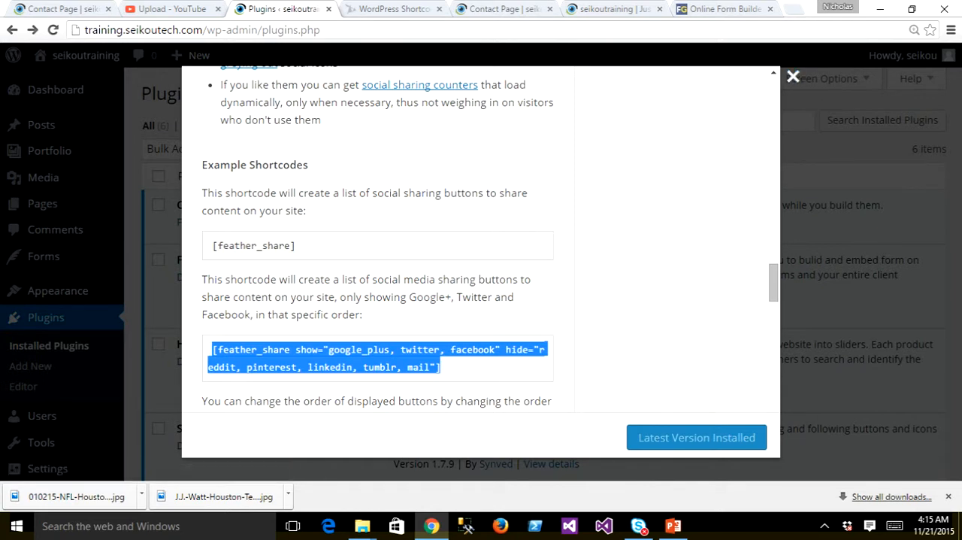
scroll(376, 248, "down", 2)
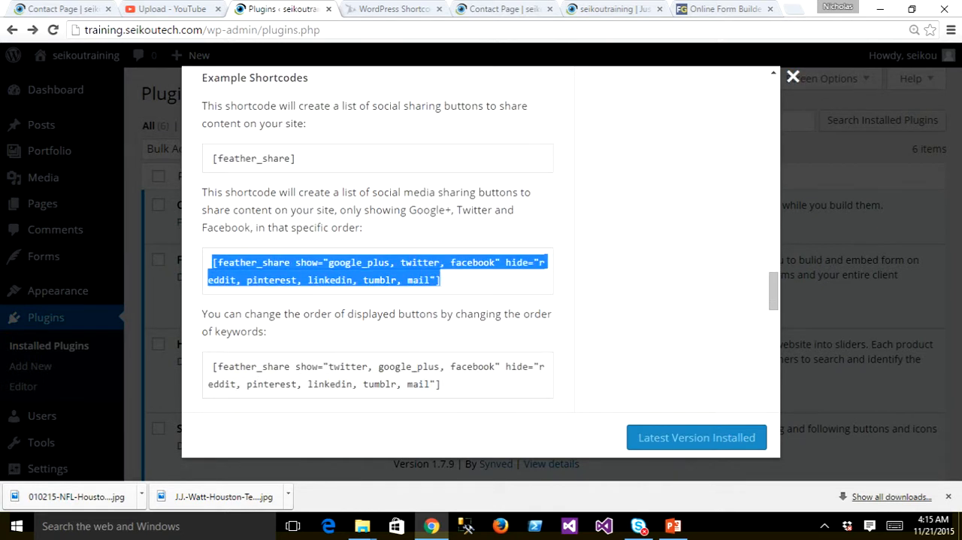
left_click(792, 78)
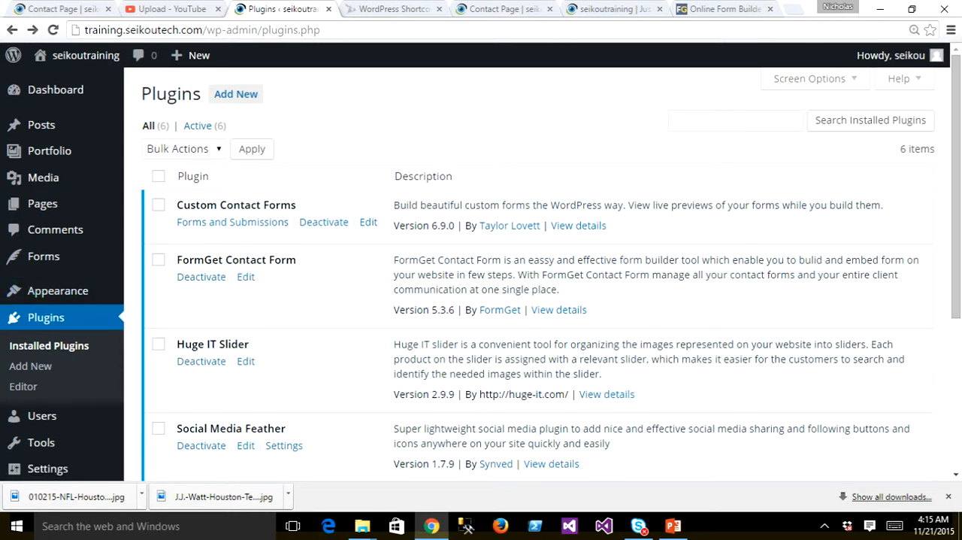
- In the site's widget settings, replace the content of the Fourth Footer Widget Area's Text widget with the copied feather_share shortcode
mouse_move(58, 290)
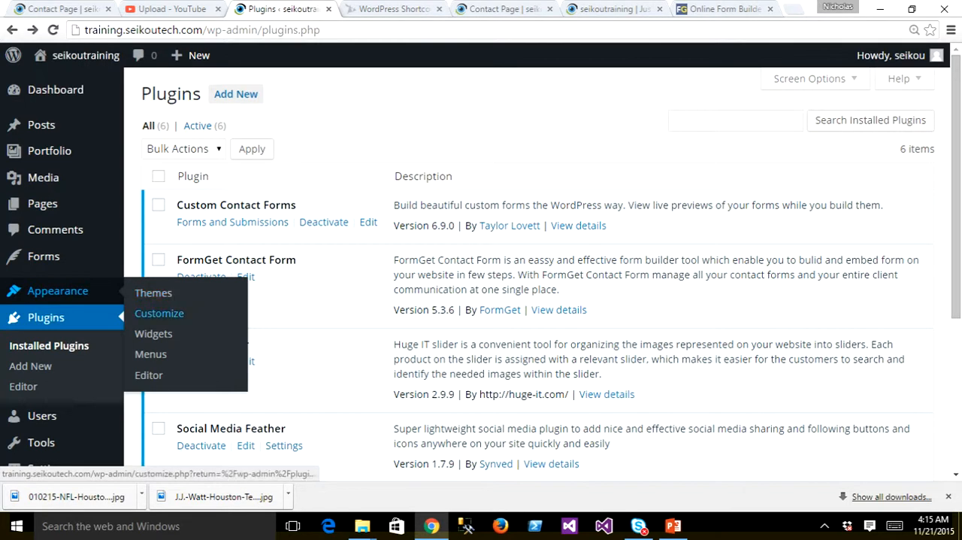
left_click(153, 333)
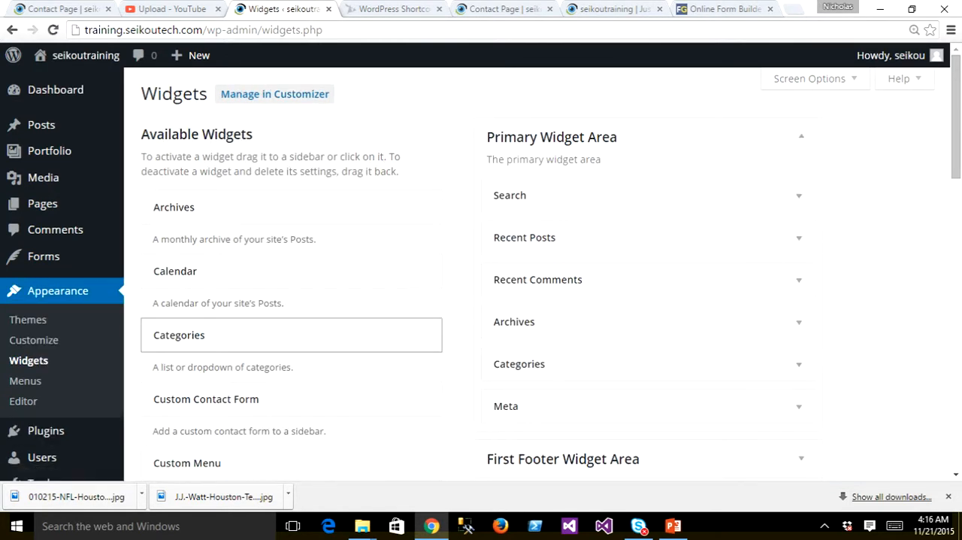
scroll(647, 322, "down", 1)
scroll(557, 273, "down", 4)
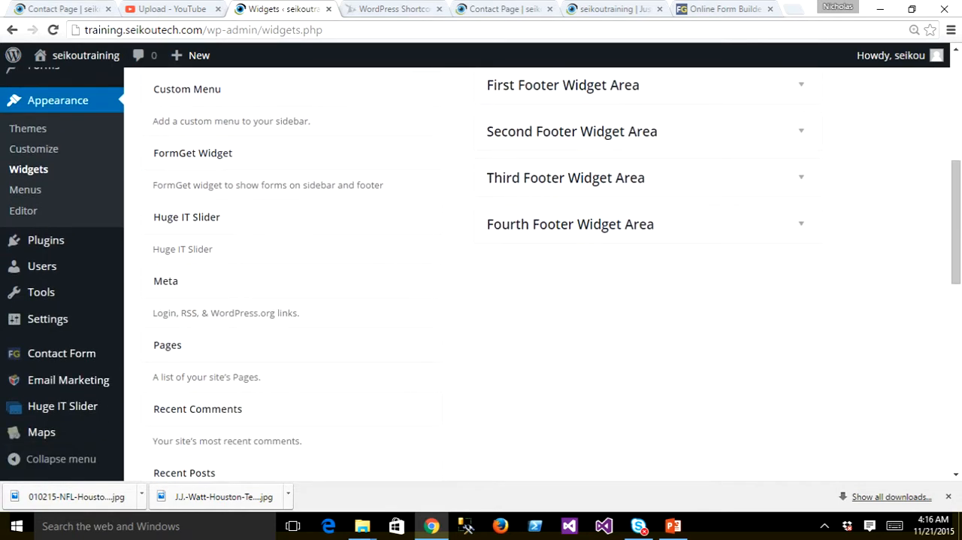
left_click(801, 224)
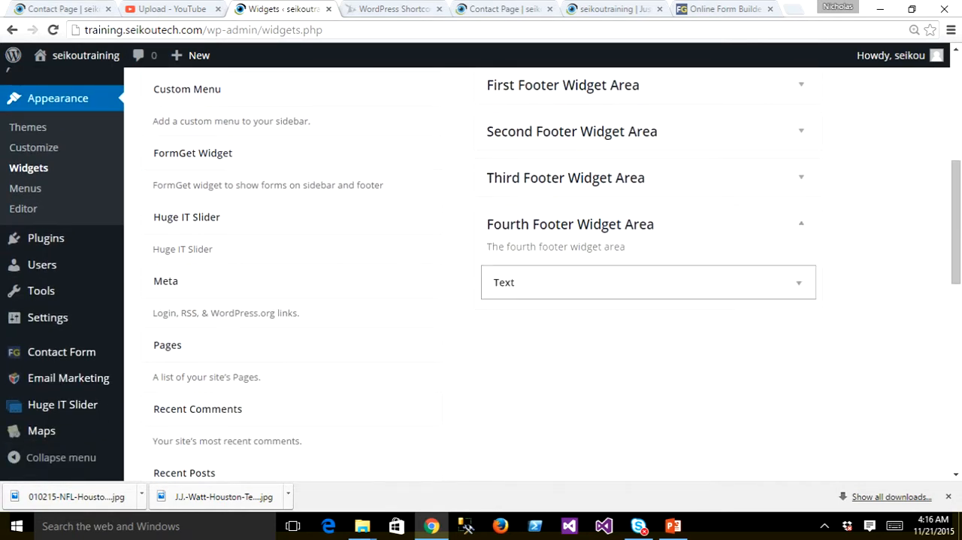
left_click(799, 282)
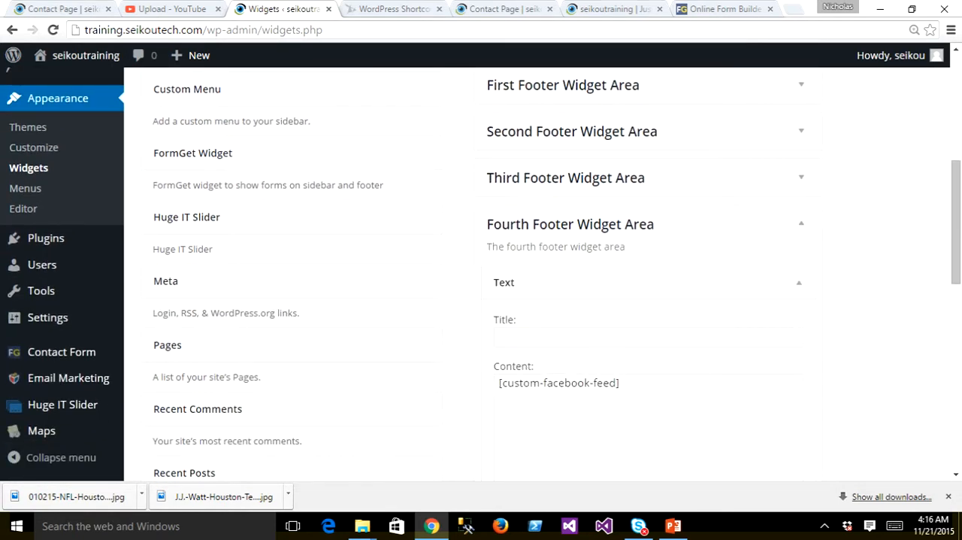
left_click_drag(629, 384, 497, 383)
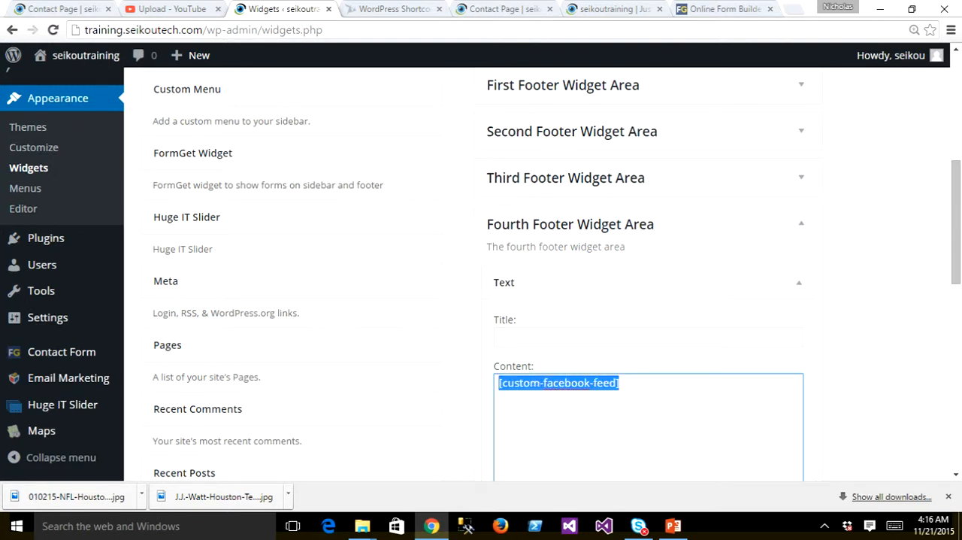
key("ctrl+v")
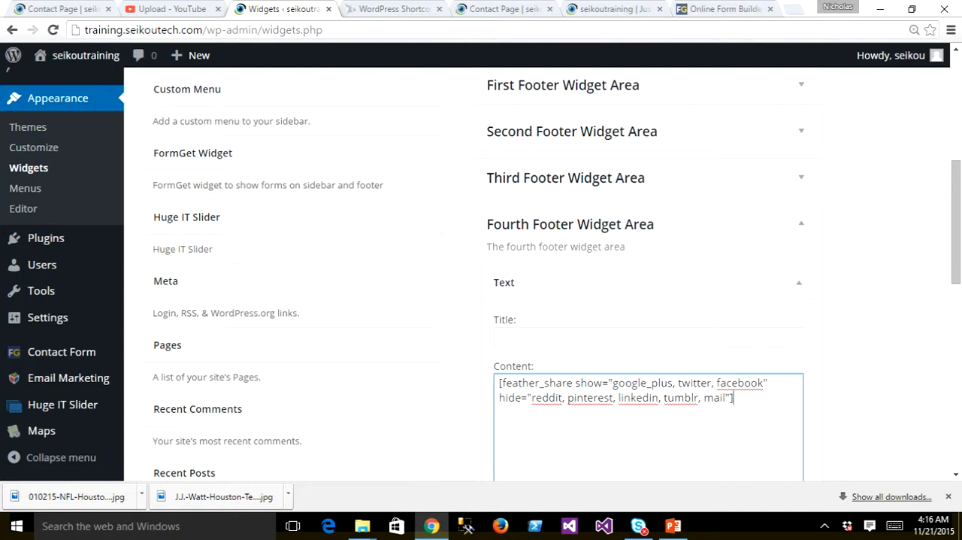
- Title the footer Text widget "Follow Us!" and save it
scroll(542, 274, "down", 3)
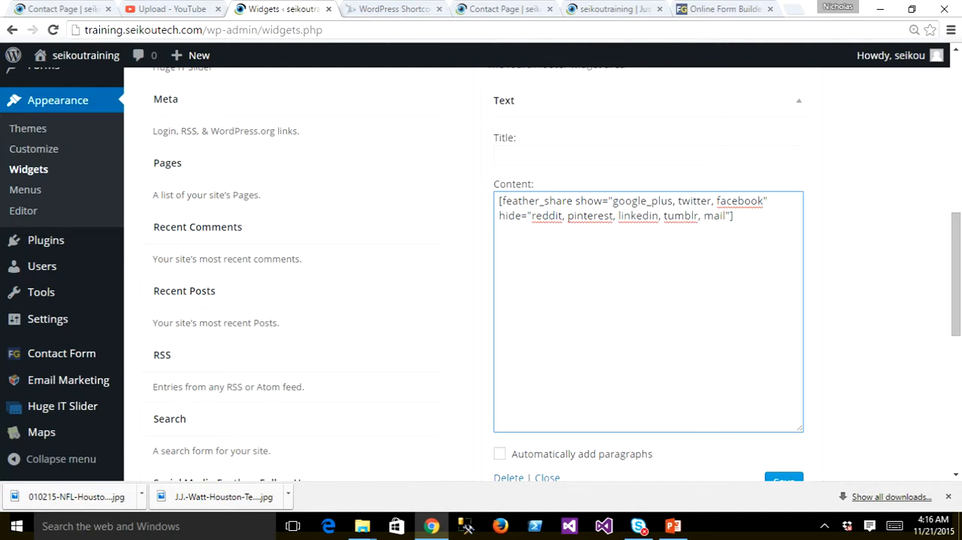
left_click(500, 155)
type("Follow")
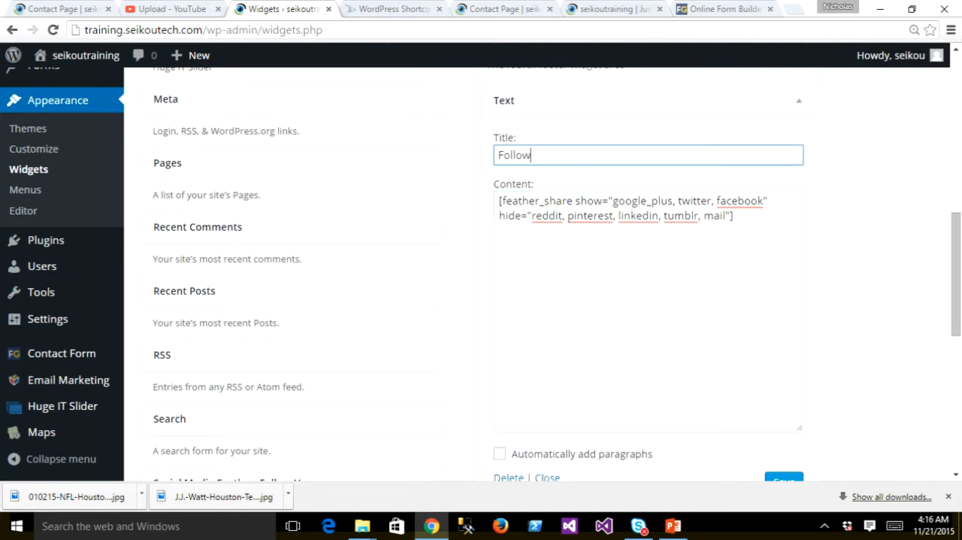
type(" Us!")
left_click(776, 478)
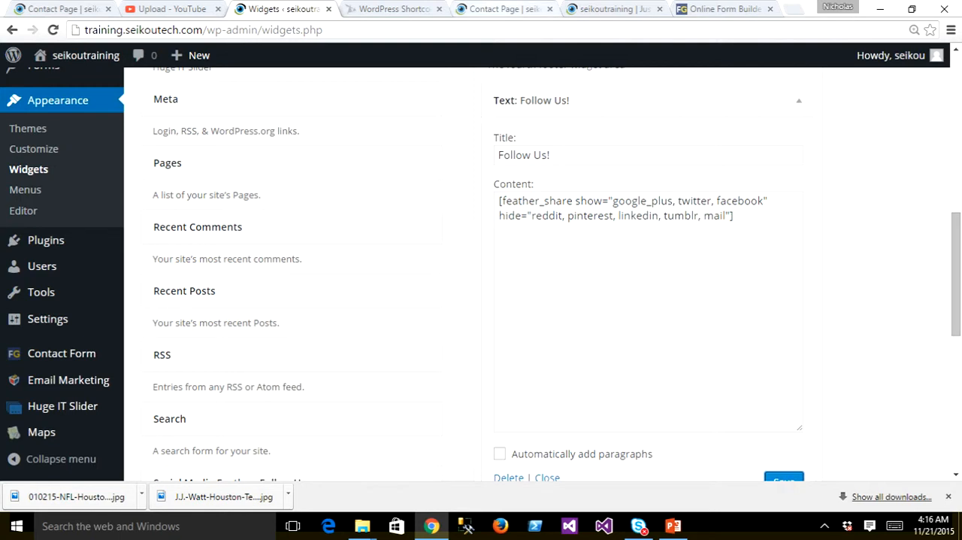
- Reload the Contact Page preview and check the social media icons in its footer
left_click(502, 8)
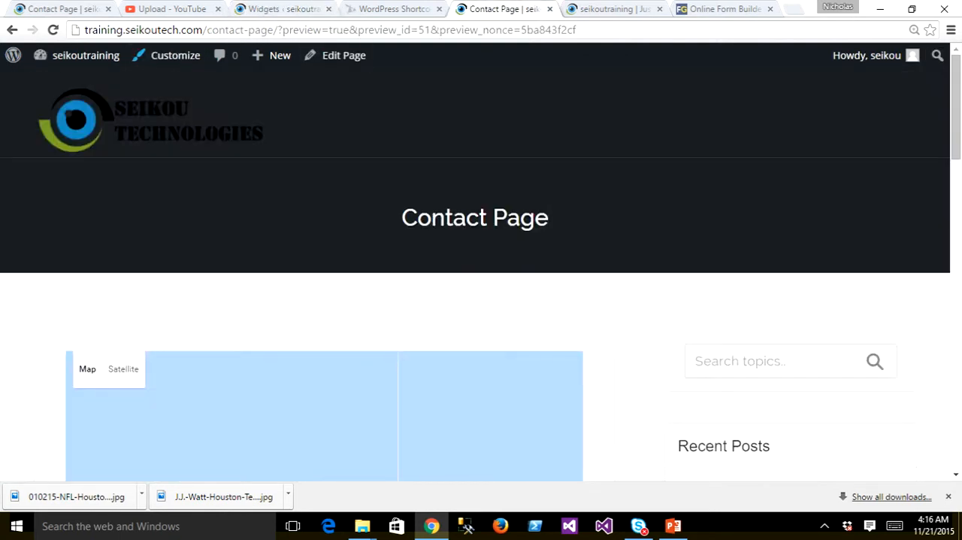
left_click(53, 30)
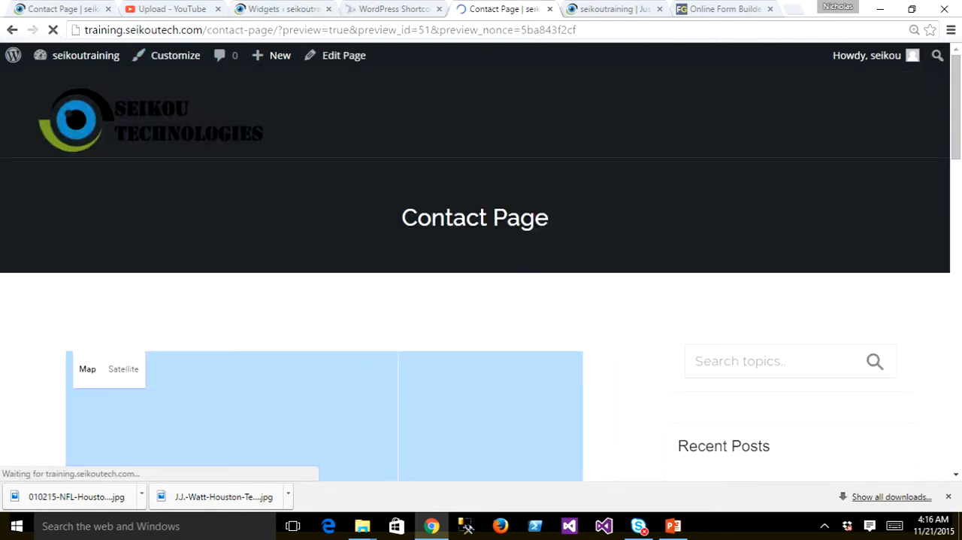
scroll(482, 263, "down", 6)
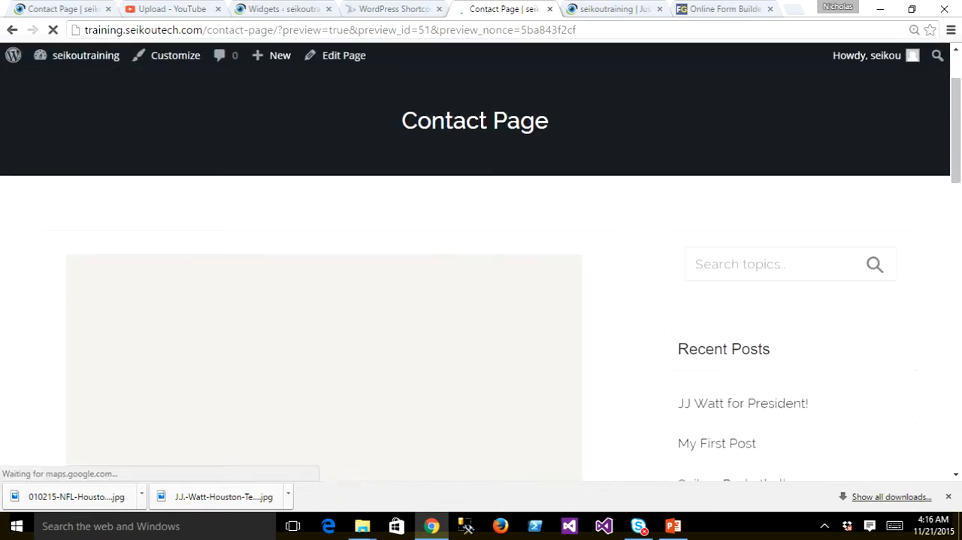
scroll(481, 301, "down", 10)
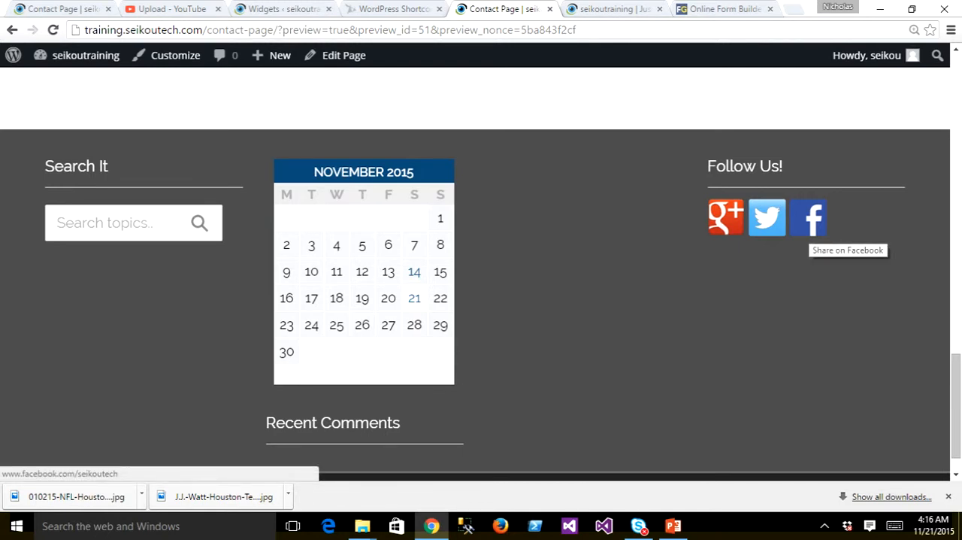
scroll(481, 301, "down", 1)
scroll(789, 188, "up", 15)
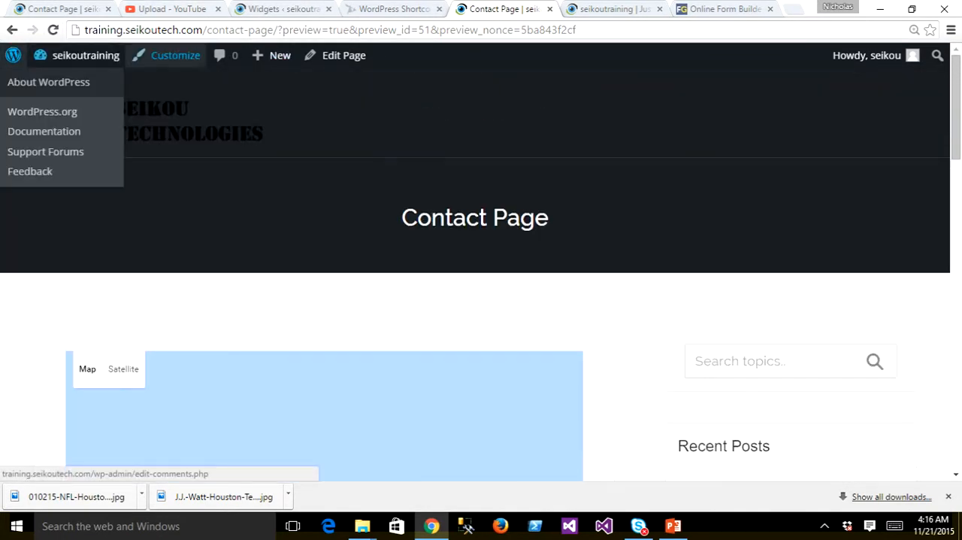
left_click(278, 9)
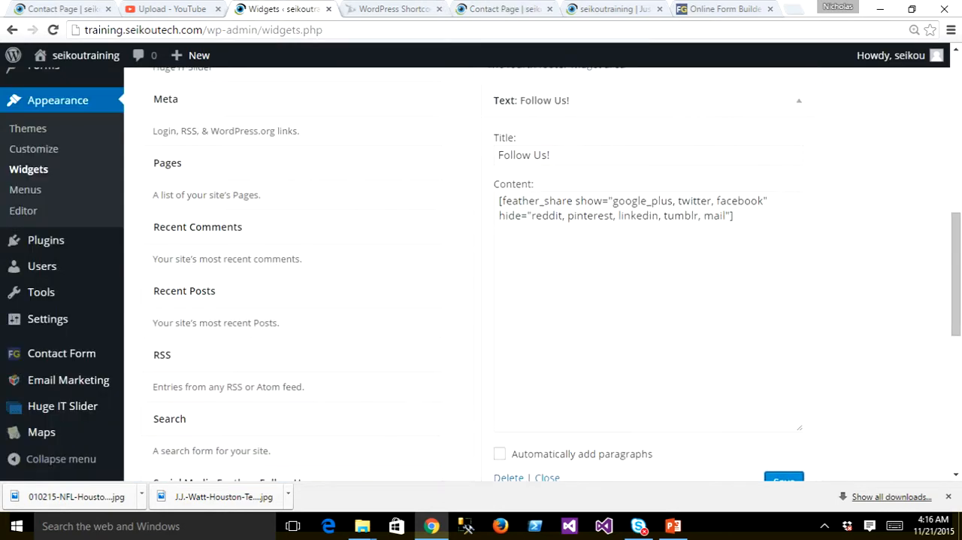
scroll(301, 293, "up", 7)
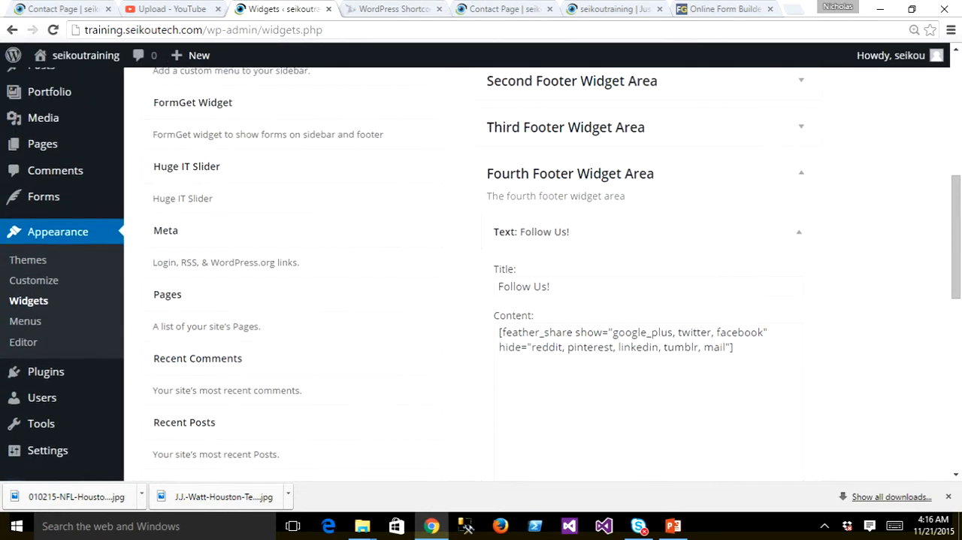
scroll(292, 373, "up", 1)
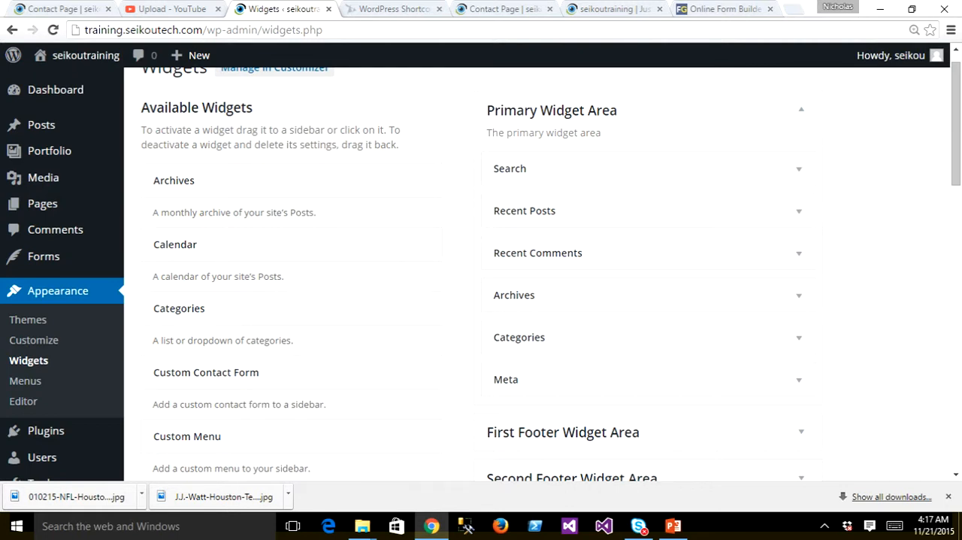
left_click(203, 30)
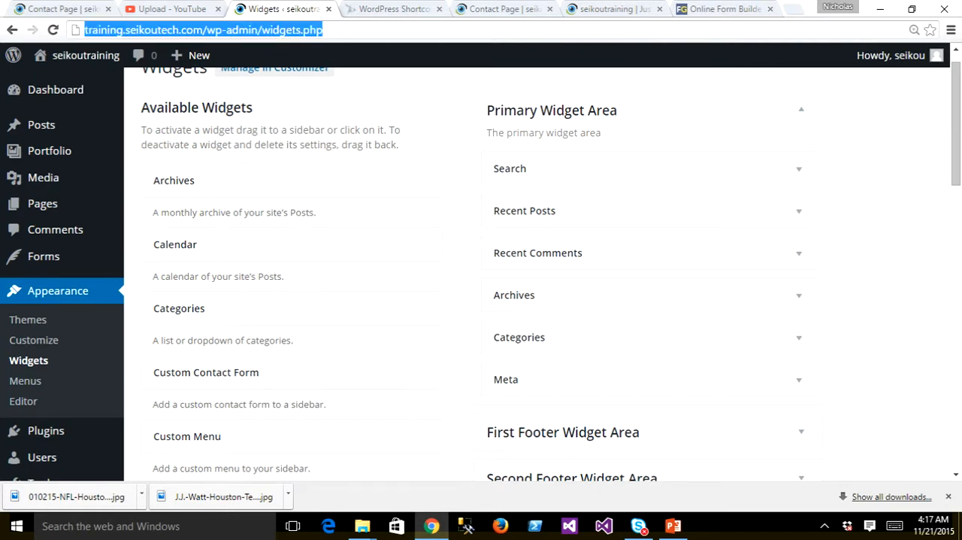
type("www.seikoute")
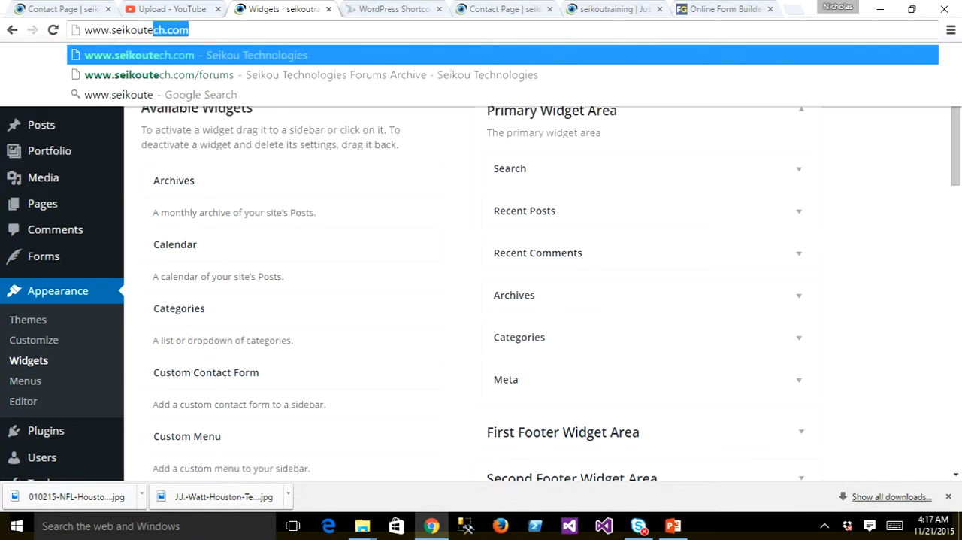
type("ch.com/")
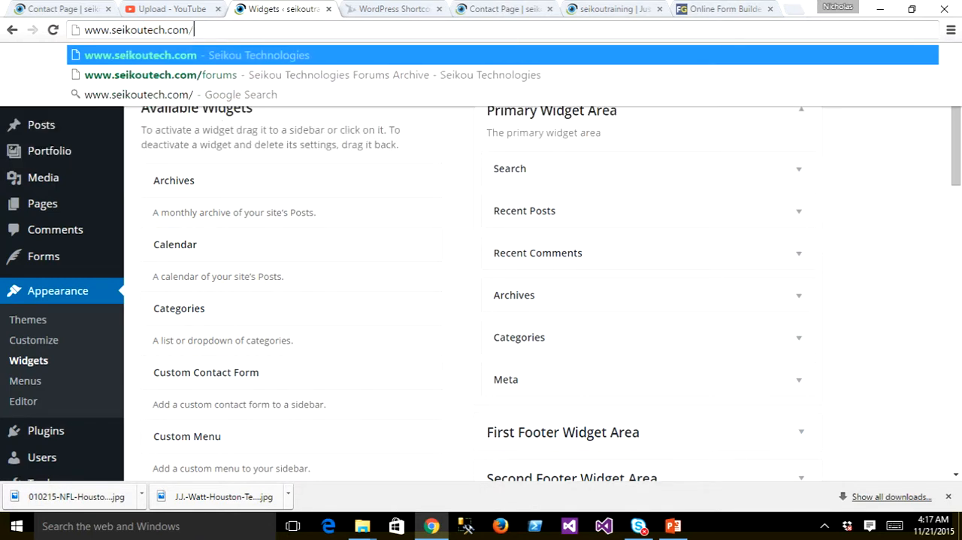
type("forums")
key("Return")
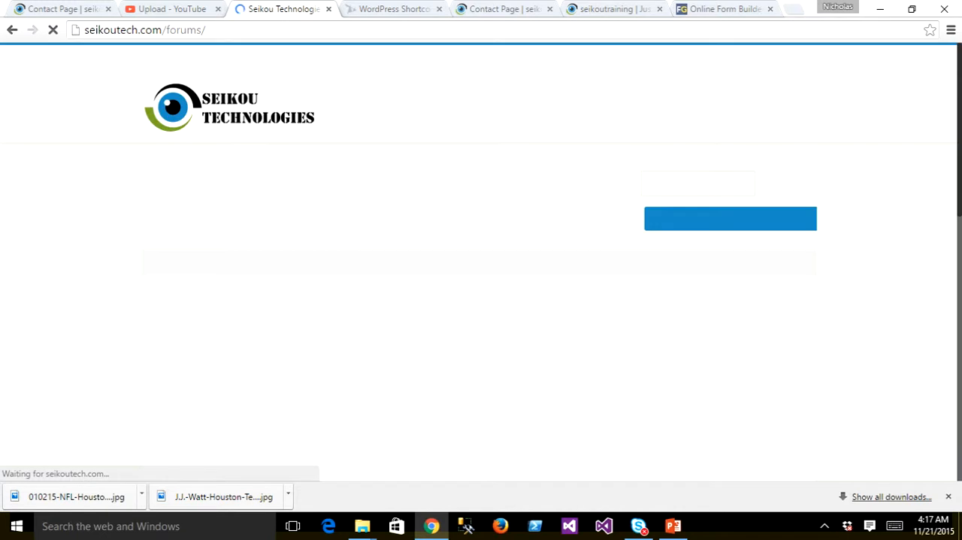
- Open the "WordPress Training Tutorial!" topic in the WordPress forum and look over its embedded video post
scroll(481, 262, "down", 5)
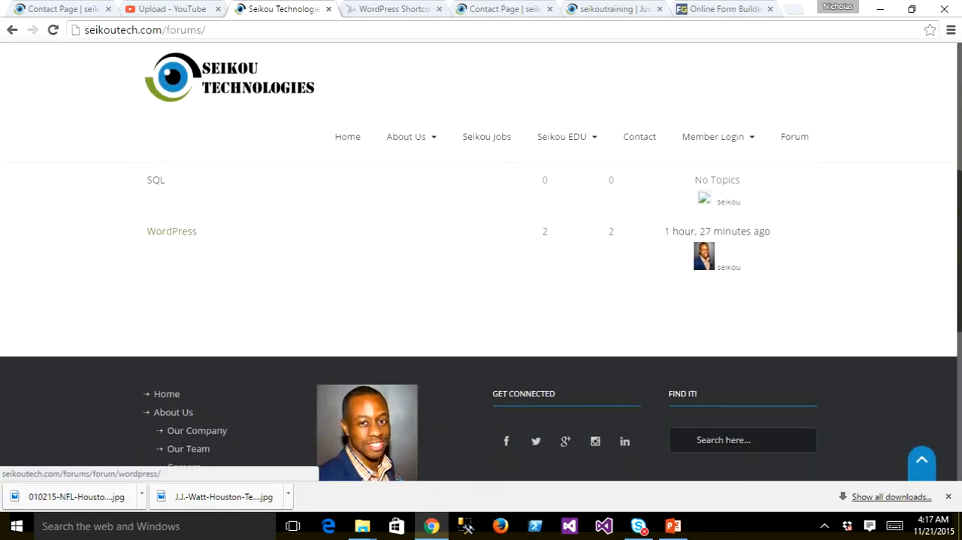
left_click(171, 231)
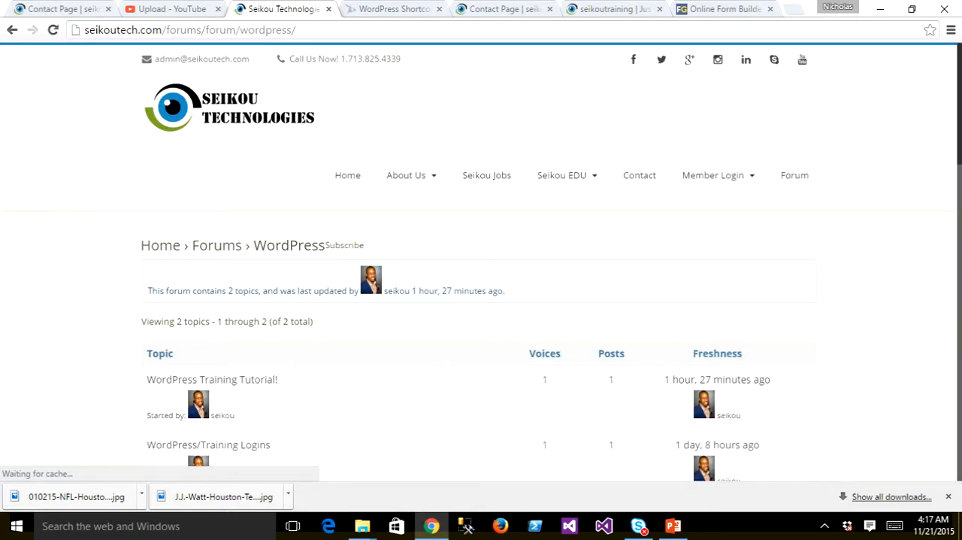
scroll(481, 263, "down", 1)
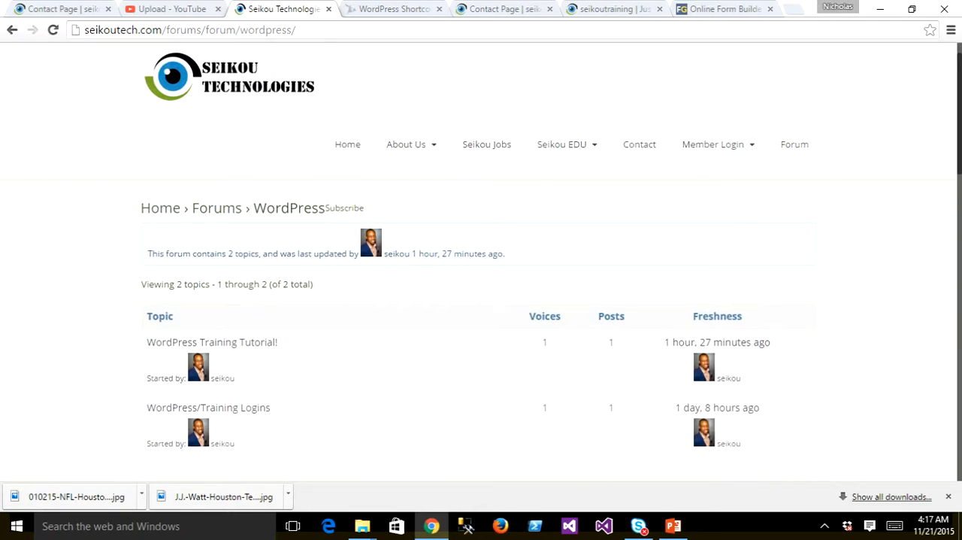
left_click(212, 342)
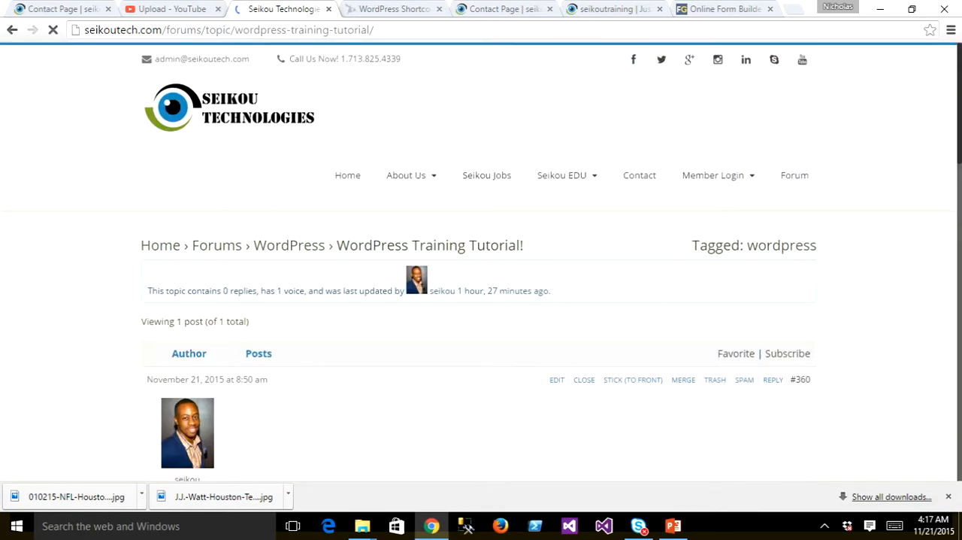
scroll(482, 301, "down", 2)
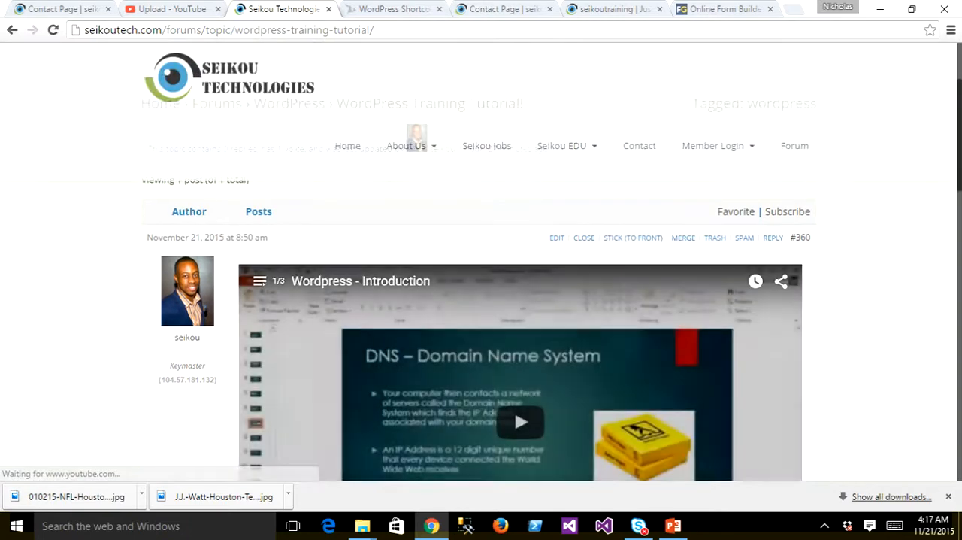
scroll(481, 301, "down", 1)
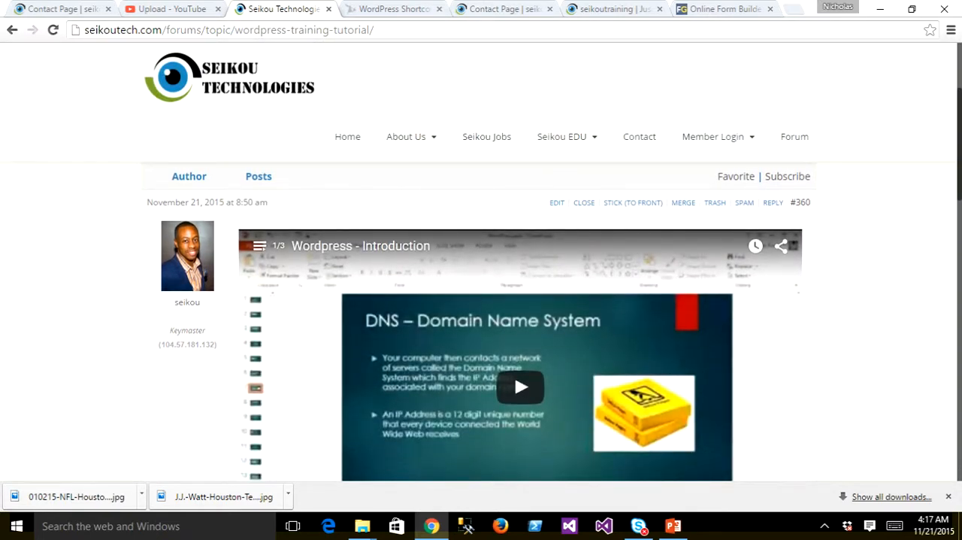
scroll(481, 301, "up", 2)
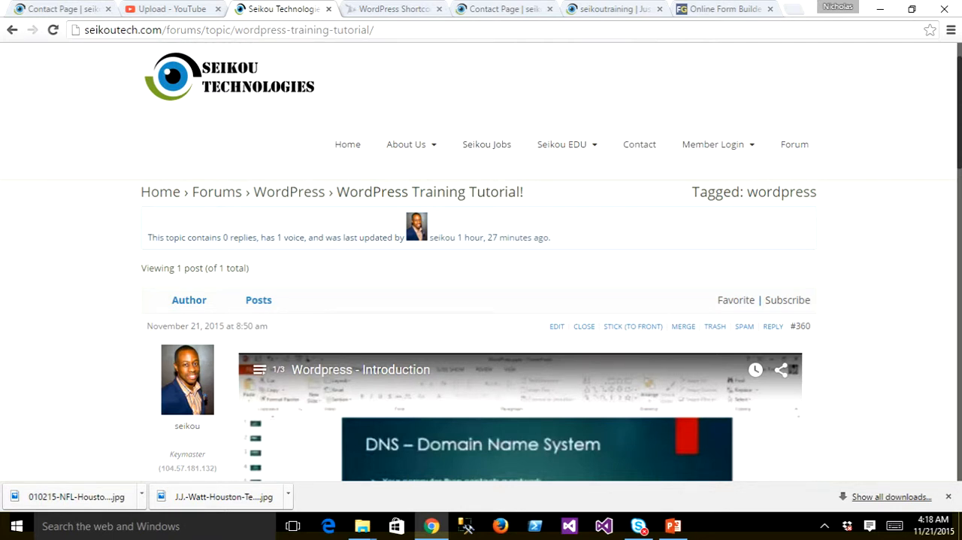
left_click(825, 525)
left_click(783, 497)
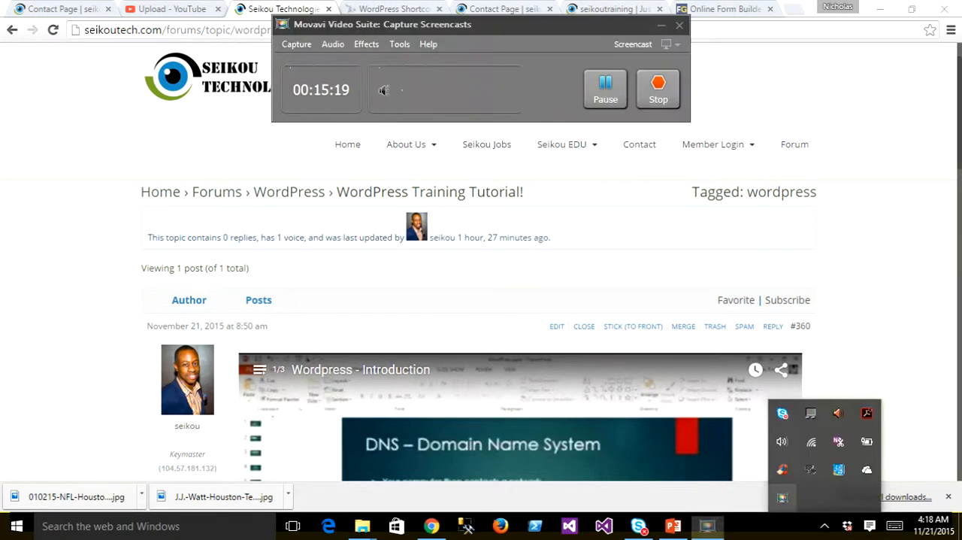
mouse_move(563, 145)
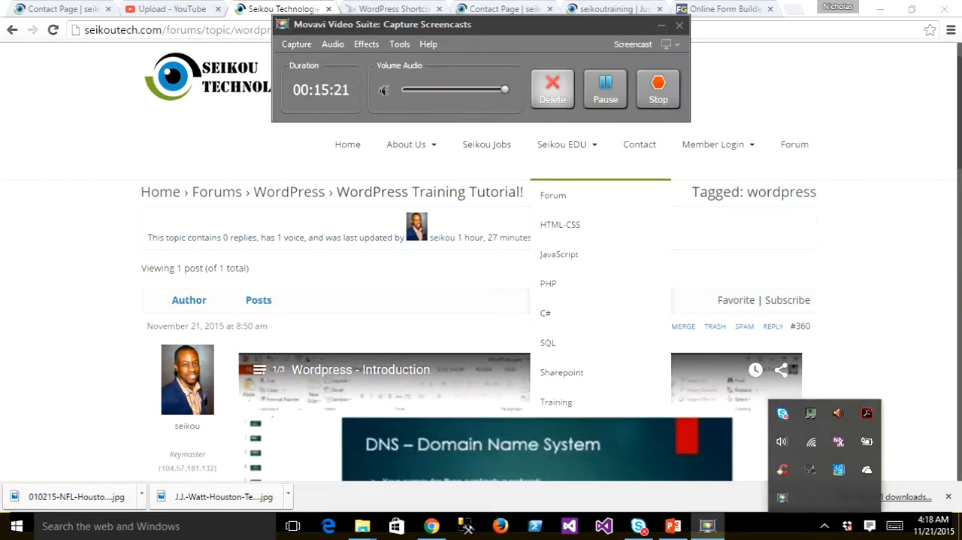